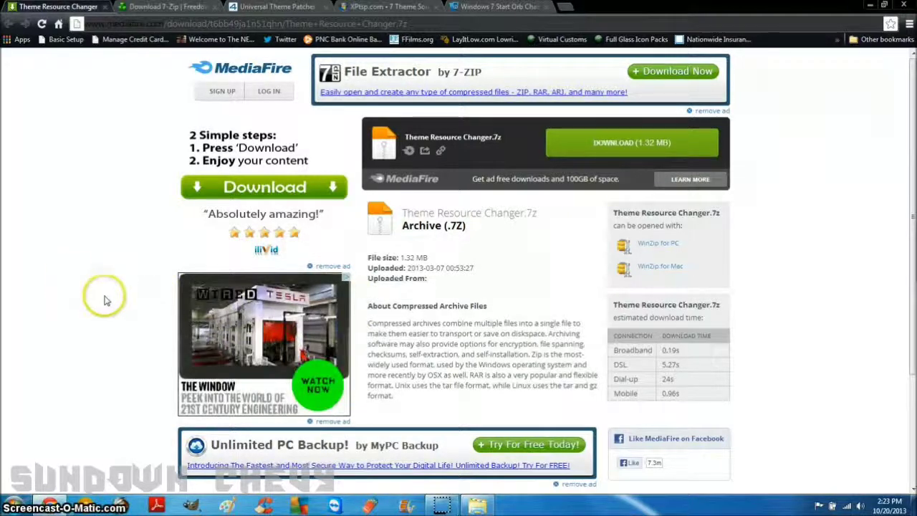
# - Open the Theme Resource Changer archive from the windows tools folder and go to its inner folder with the applications
pyautogui.click(477, 505)
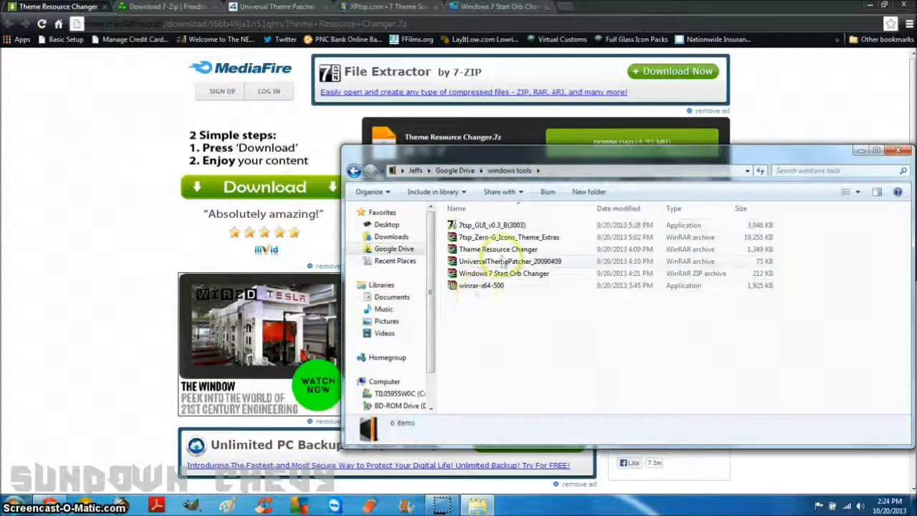
pyautogui.doubleClick(502, 249)
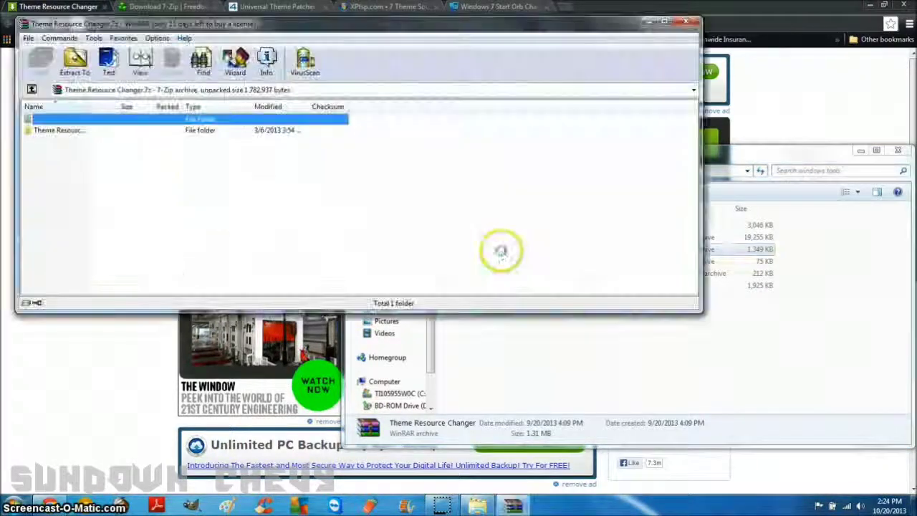
pyautogui.doubleClick(66, 134)
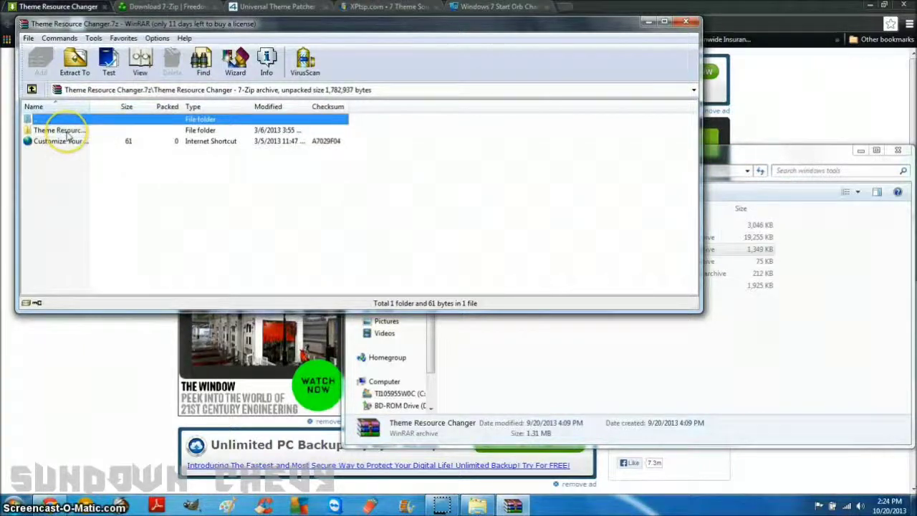
pyautogui.doubleClick(67, 131)
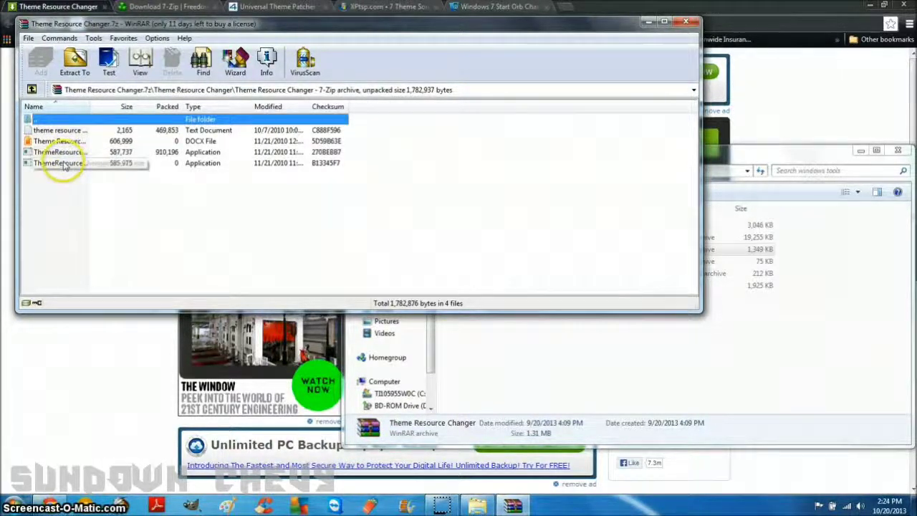
# - Try to install ThemeResourceChangerX64-v10.exe from the archive, dismiss the notice and close the archive
pyautogui.doubleClick(65, 152)
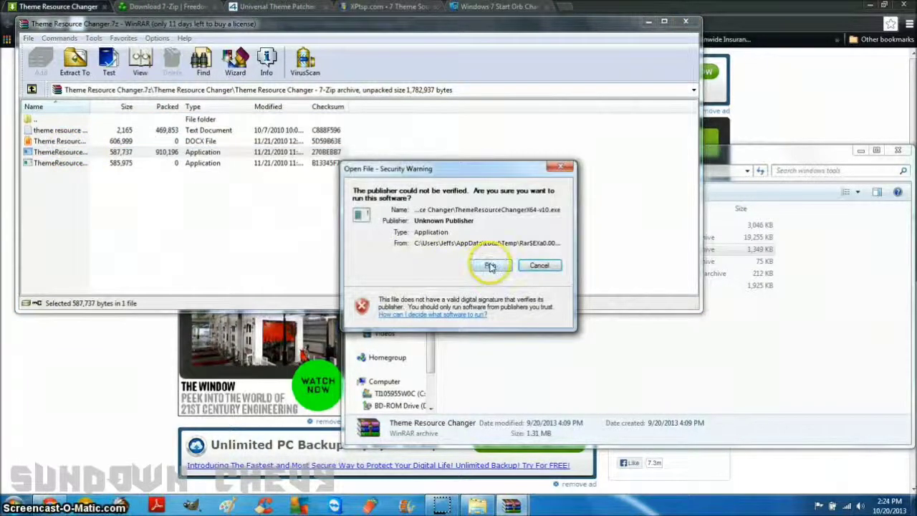
pyautogui.click(492, 266)
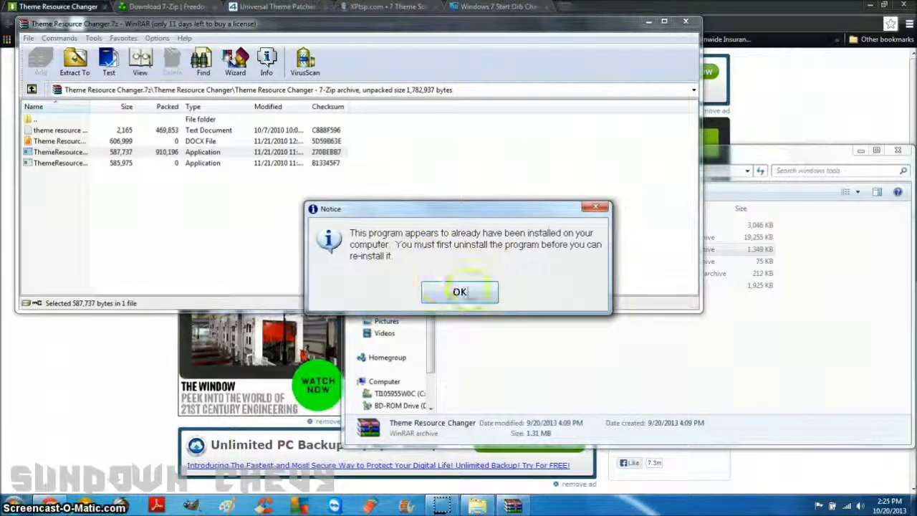
pyautogui.click(456, 295)
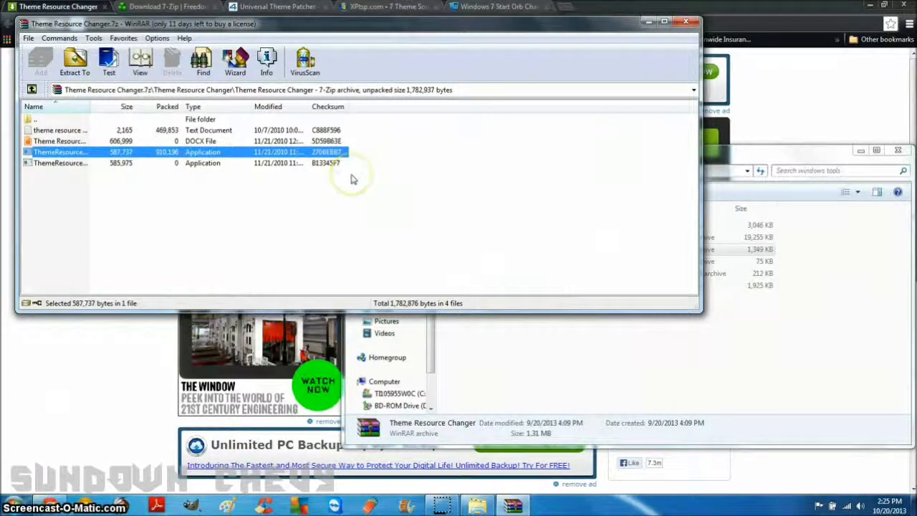
pyautogui.click(687, 23)
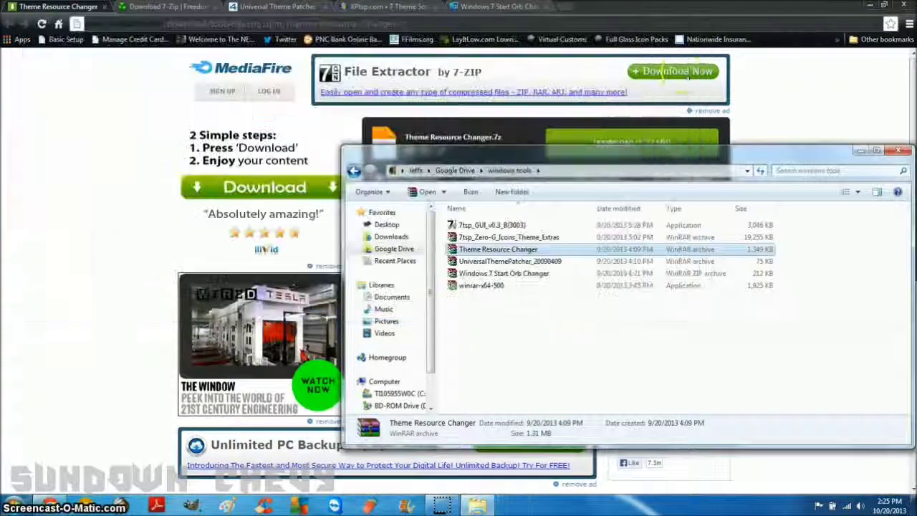
# - Examine the 7-Zip free download page in the browser, including its download option
pyautogui.click(326, 132)
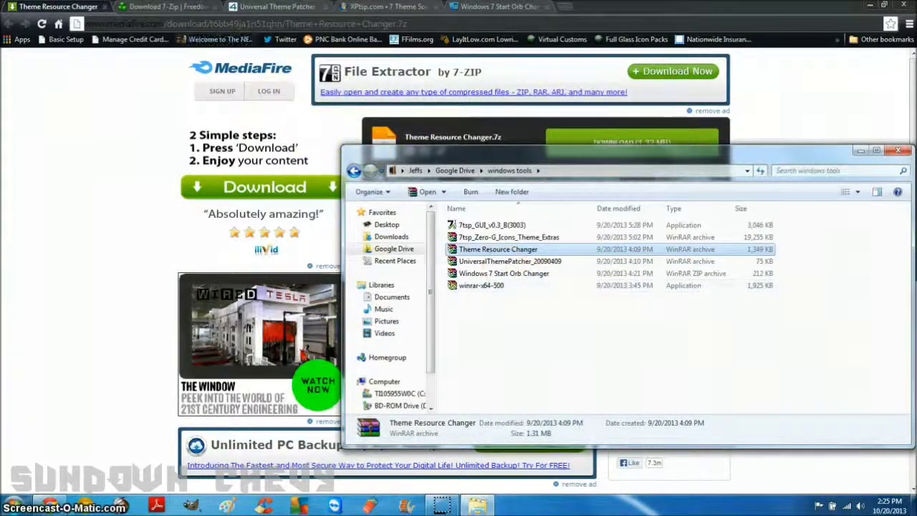
pyautogui.click(150, 6)
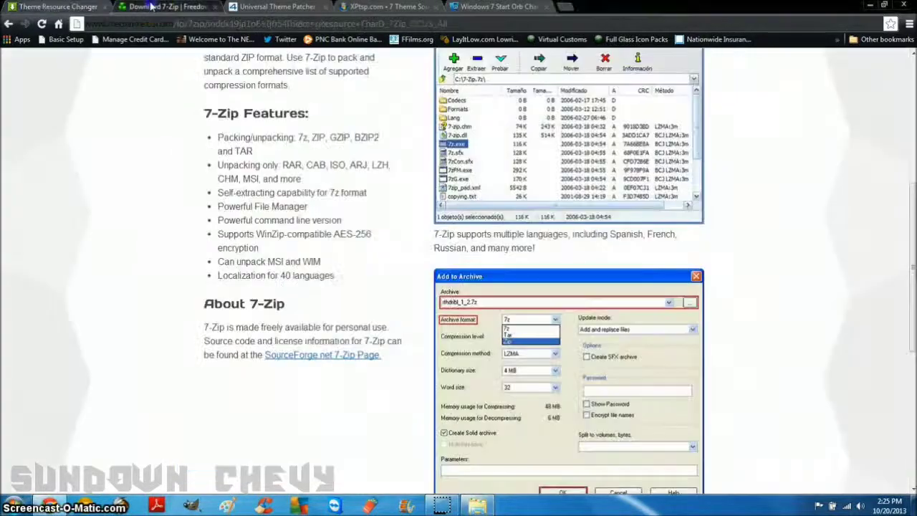
pyautogui.scroll(3, 176, 287)
pyautogui.scroll(1, 177, 287)
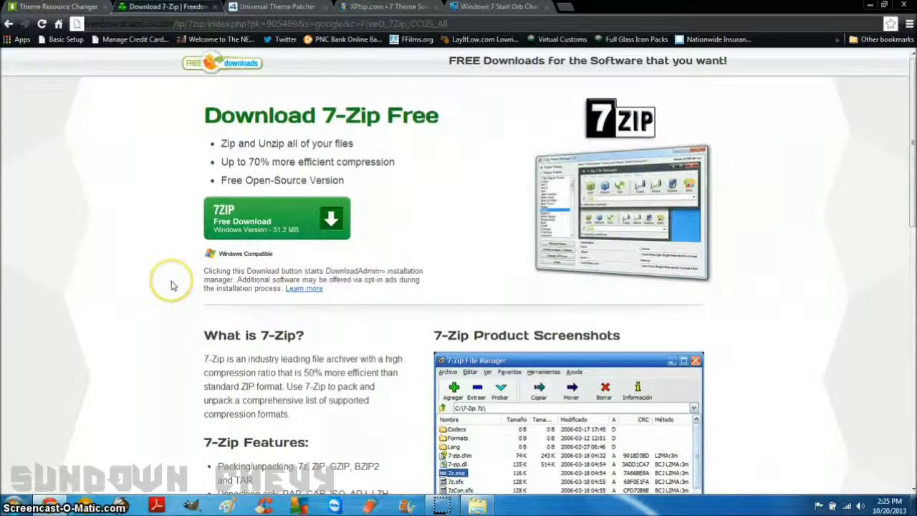
pyautogui.click(172, 268)
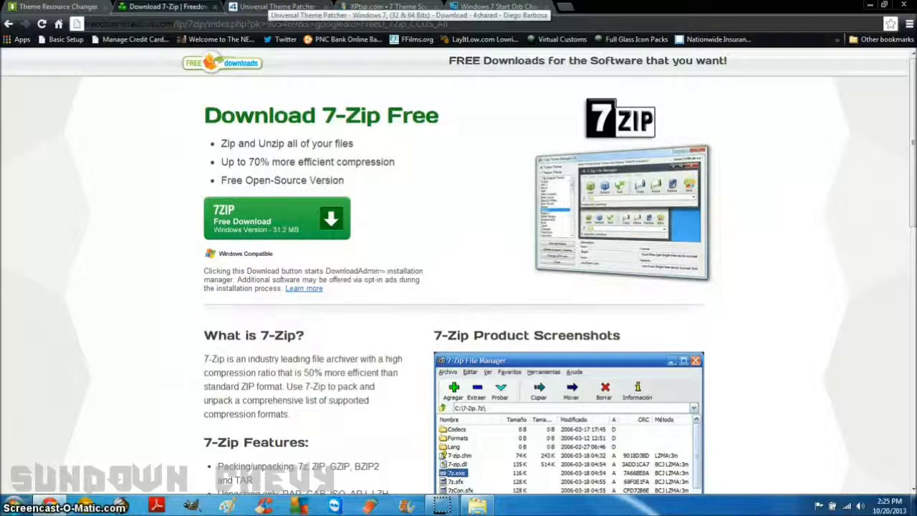
# - Show the Universal Theme Patcher download page, then open the folder inside the UniversalThemePatcher_20090409 archive from windows tools
pyautogui.click(267, 6)
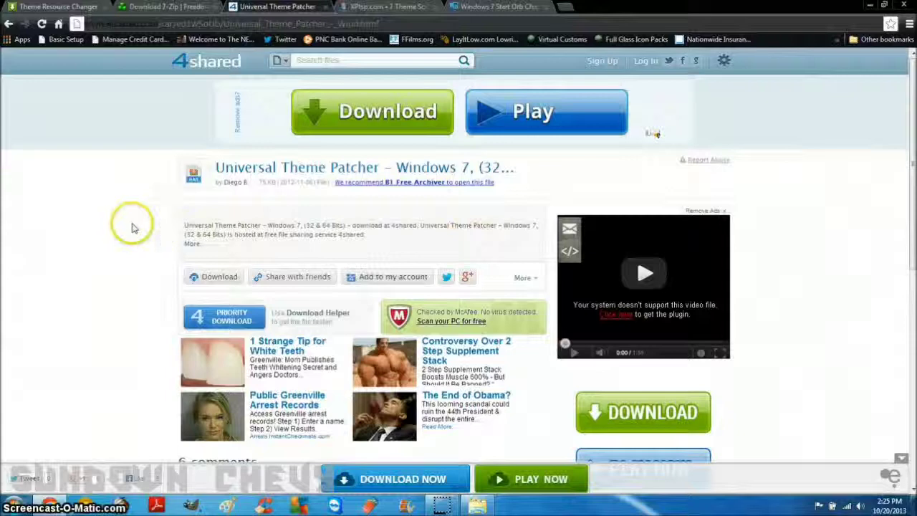
pyautogui.click(476, 505)
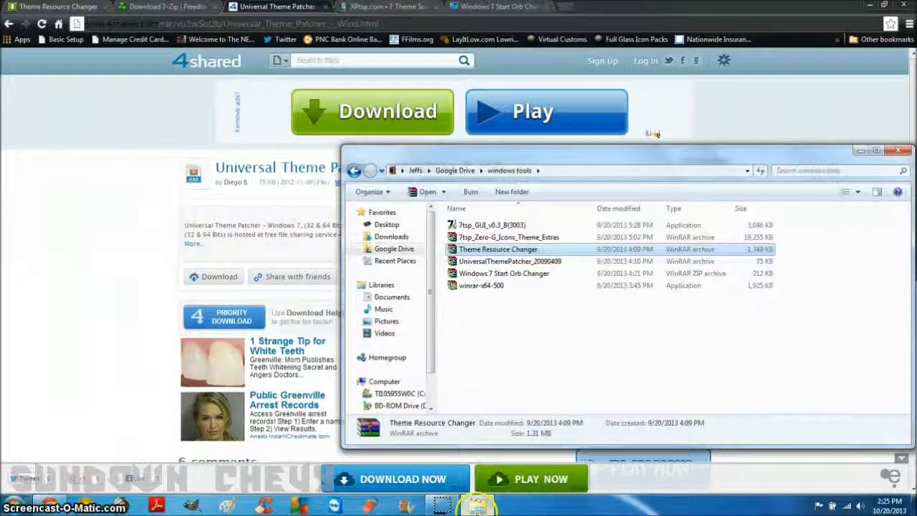
pyautogui.click(507, 262)
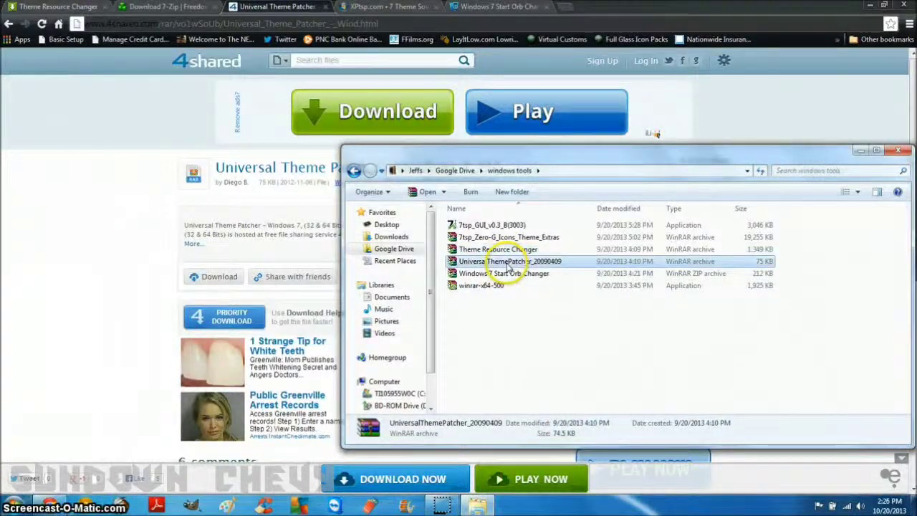
pyautogui.doubleClick(508, 263)
pyautogui.moveTo(72, 130); pyautogui.dragTo(65, 128)
pyautogui.doubleClick(66, 129)
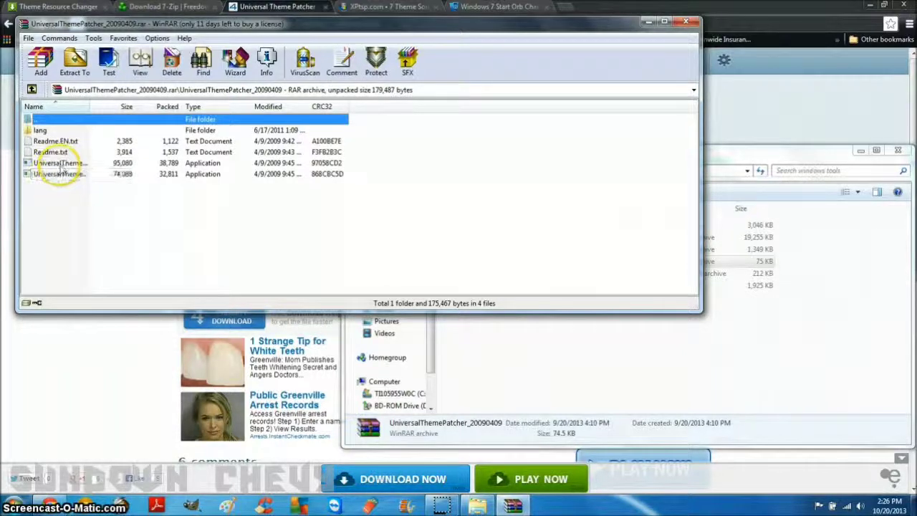
# - Run the larger Universal Theme Patcher application with English as the interface language and continue to its patch details
pyautogui.doubleClick(61, 164)
pyautogui.click(478, 267)
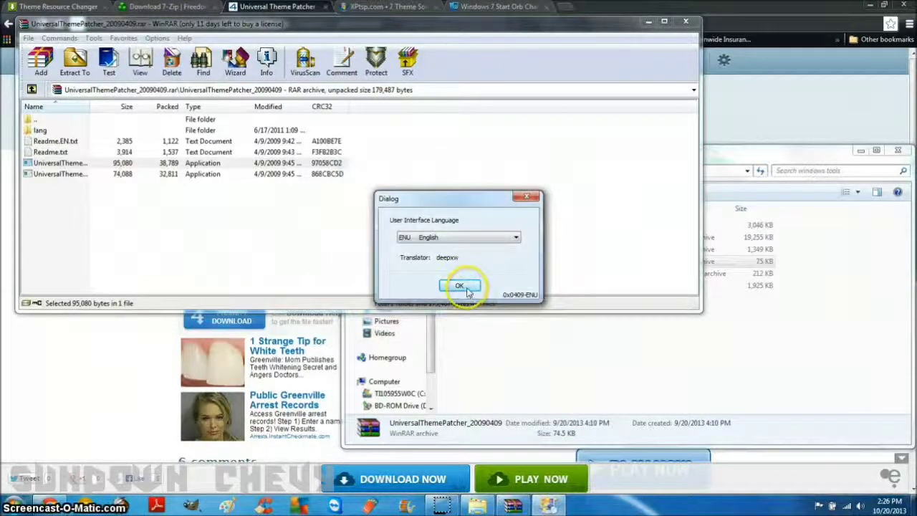
pyautogui.click(459, 286)
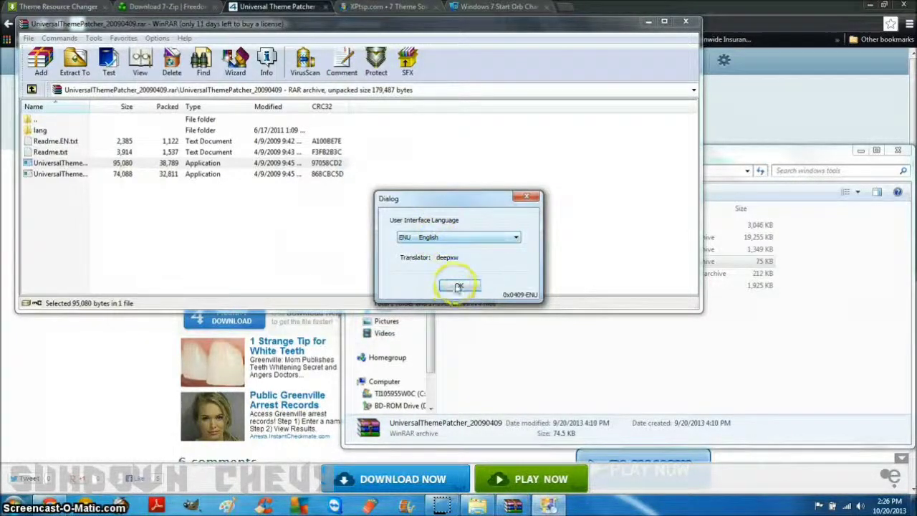
pyautogui.click(460, 286)
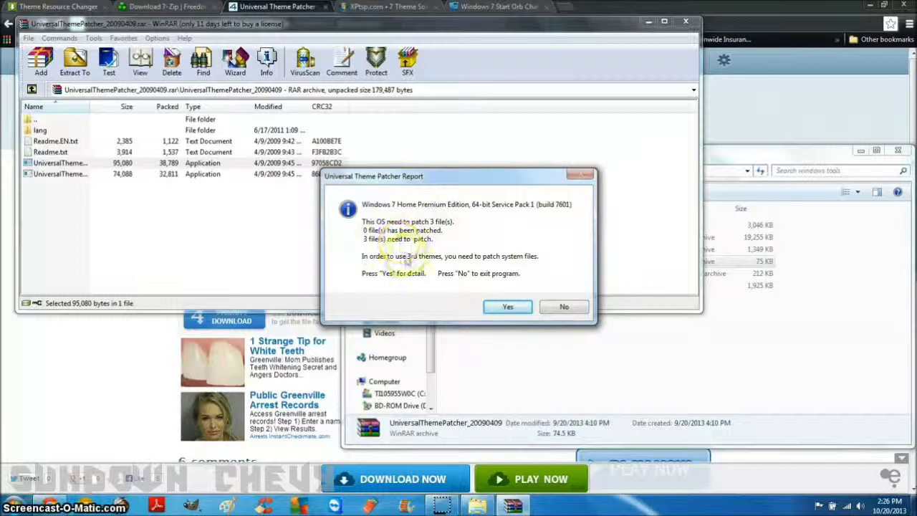
pyautogui.click(513, 308)
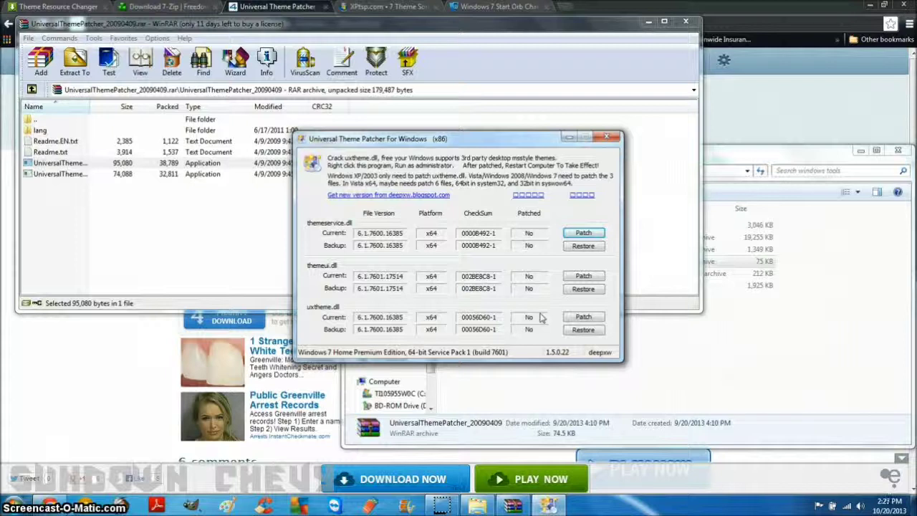
# - Patch the system files themeservice.dll, themeui.dll and uxtheme.dll
pyautogui.click(582, 316)
pyautogui.click(582, 276)
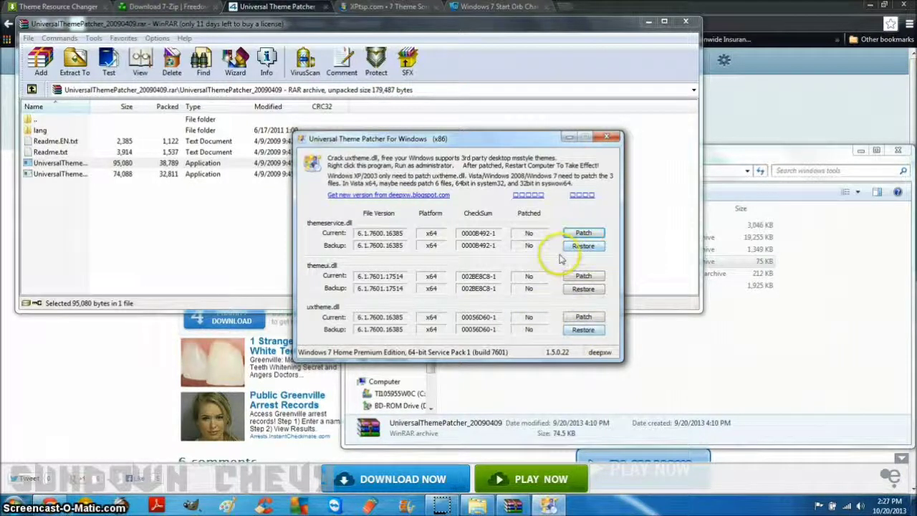
pyautogui.click(582, 235)
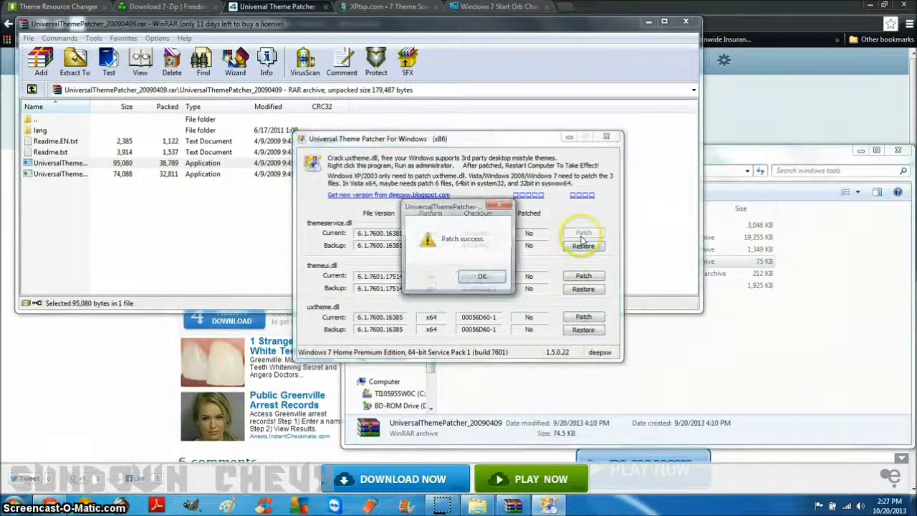
pyautogui.click(475, 279)
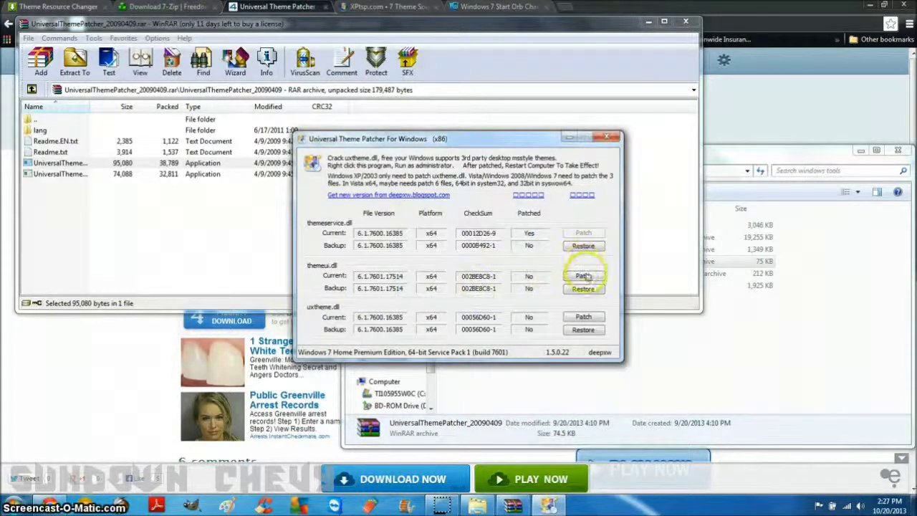
pyautogui.click(584, 277)
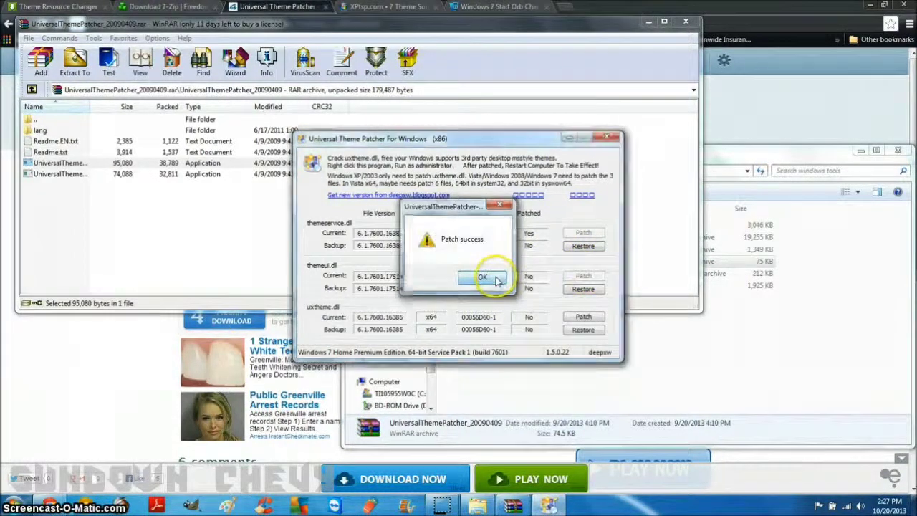
pyautogui.click(482, 280)
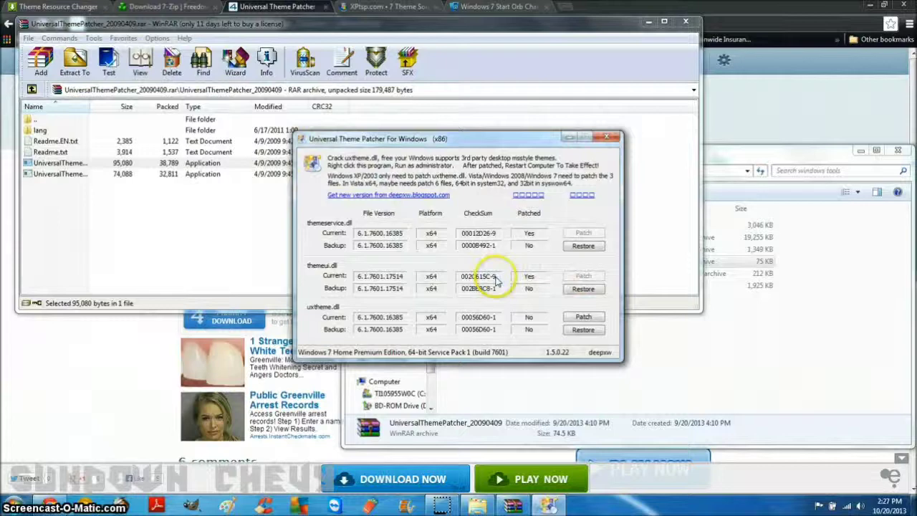
pyautogui.click(581, 317)
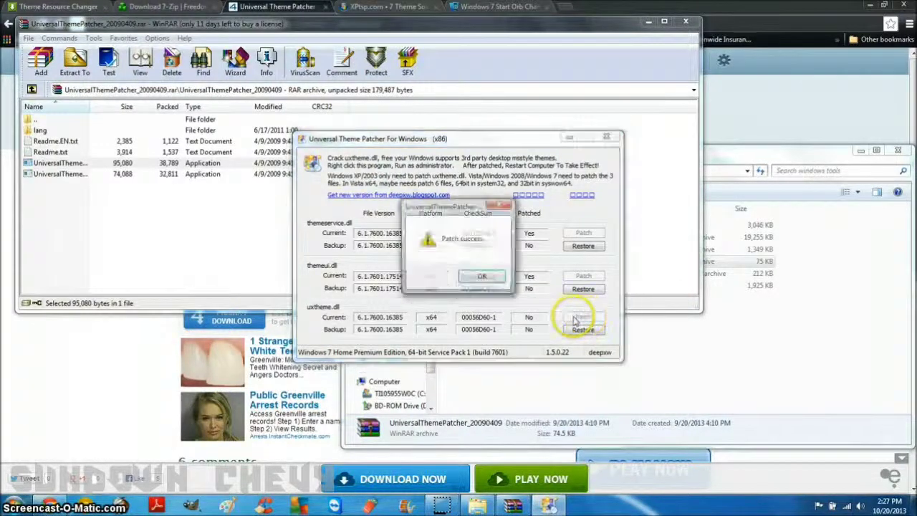
pyautogui.click(481, 277)
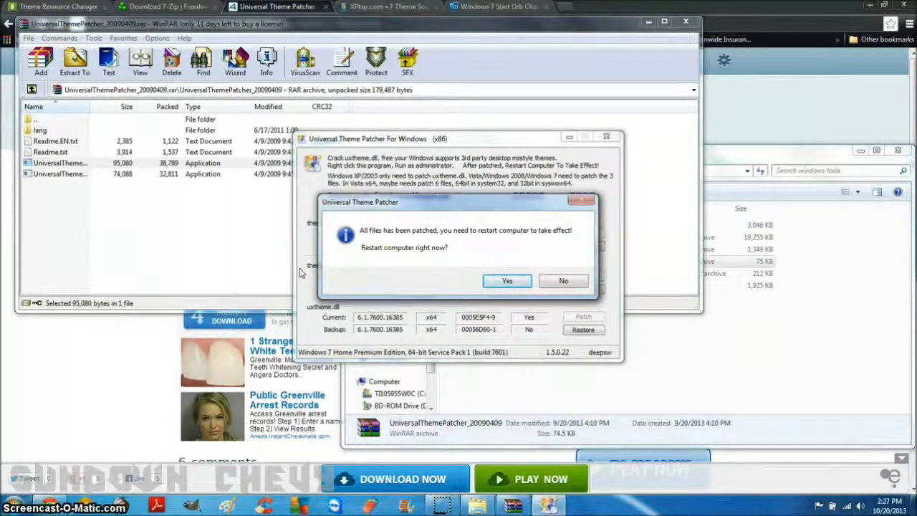
# - Decline the immediate computer restart, then close the patcher and its archive window
pyautogui.click(268, 278)
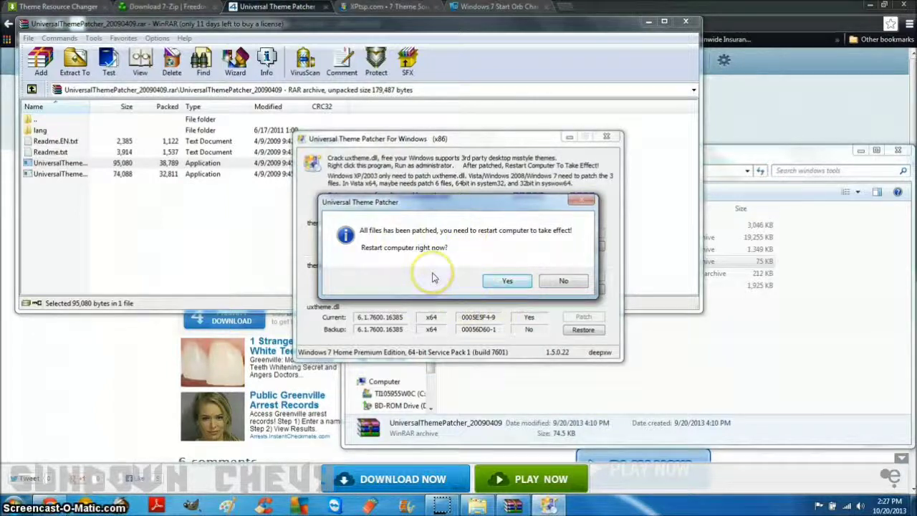
pyautogui.click(564, 280)
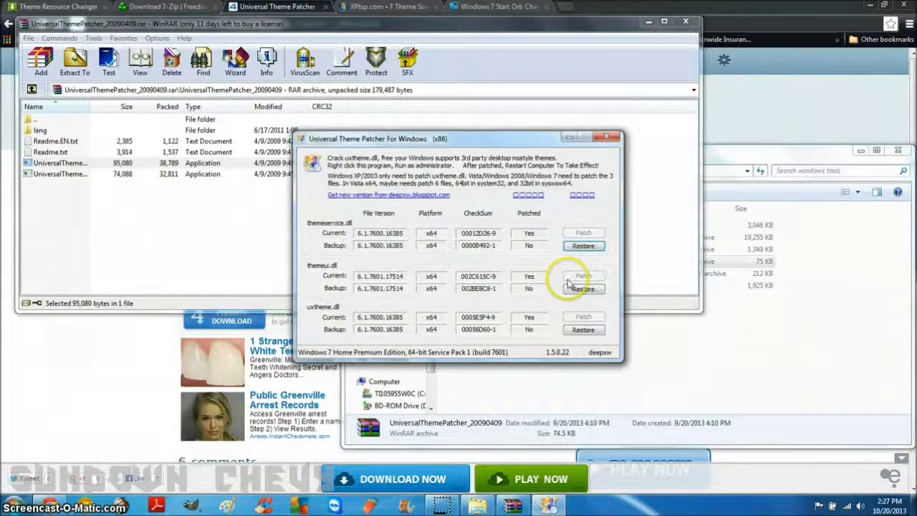
pyautogui.click(606, 138)
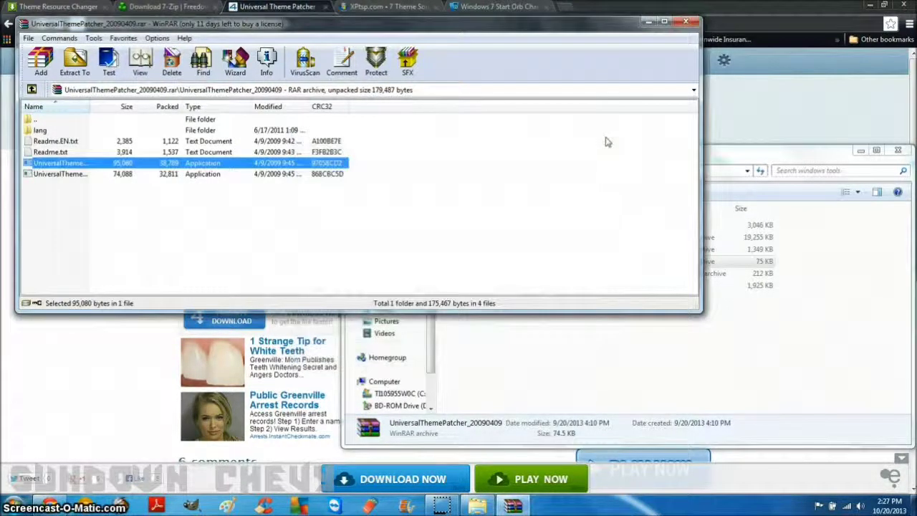
pyautogui.click(687, 24)
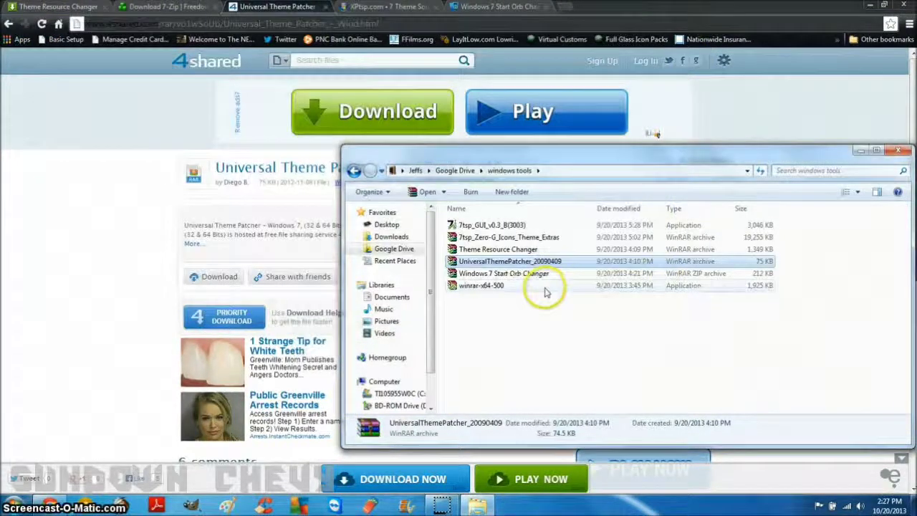
# - Examine the 7 Theme Source Patcher download versions on XPtsp.com alongside the files in the windows tools folder
pyautogui.click(362, 7)
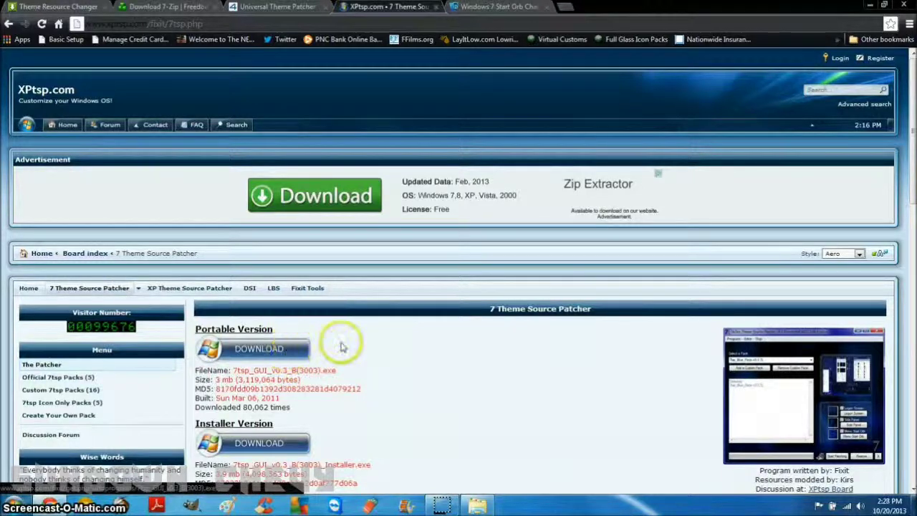
pyautogui.scroll(-1, 338, 346)
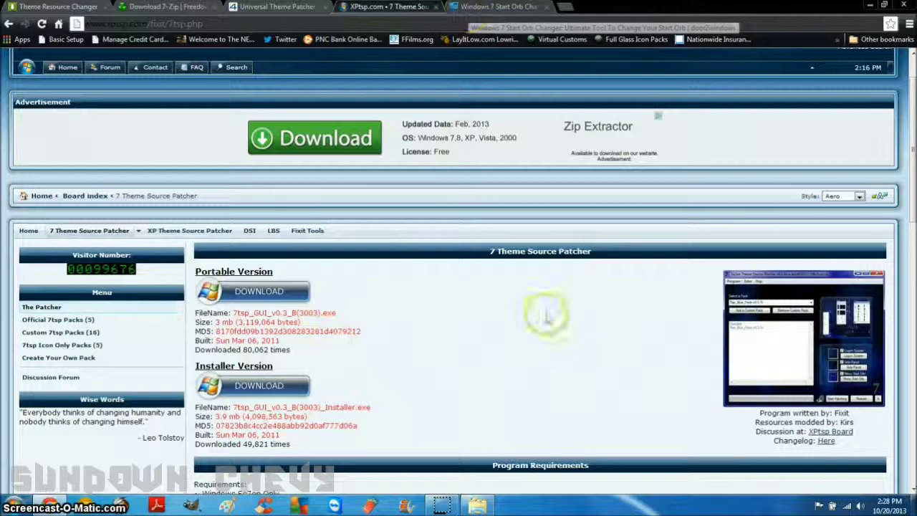
pyautogui.click(479, 506)
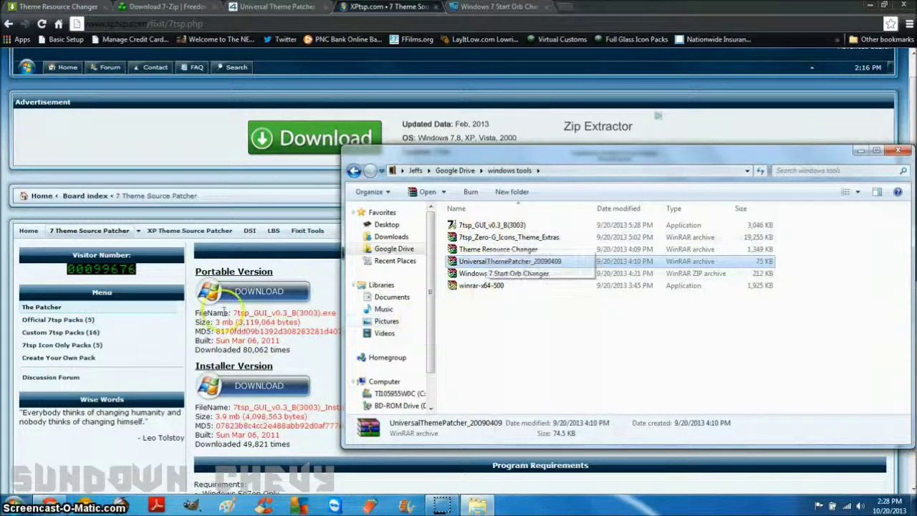
pyautogui.moveTo(505, 261); pyautogui.dragTo(488, 238)
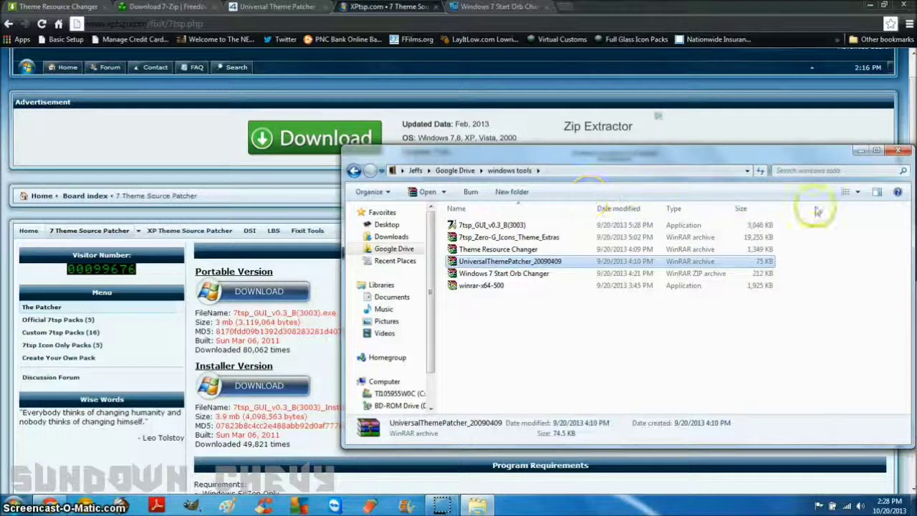
# - Close the windows tools folder and bring up the Windows 7 Start Orb Changer web page at its features description
pyautogui.click(900, 151)
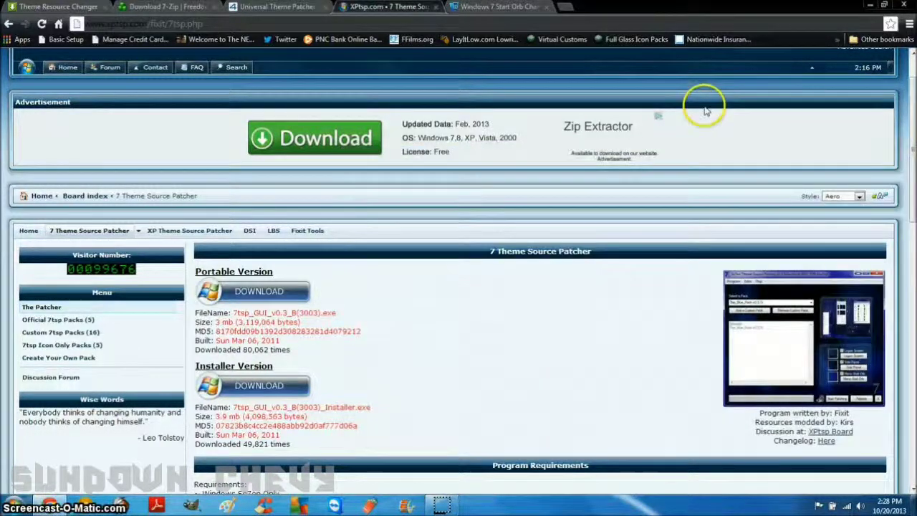
pyautogui.click(496, 7)
pyautogui.scroll(-2, 448, 276)
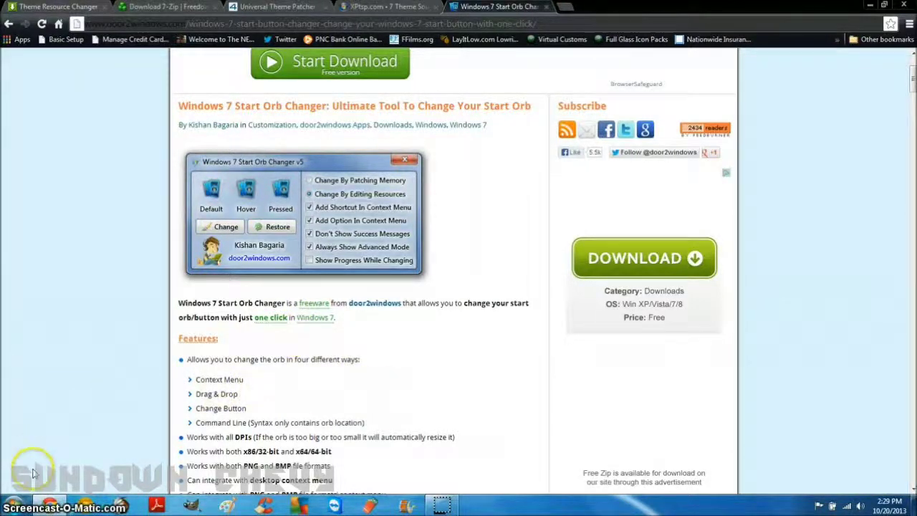
# - Run the Windows 7 Start Orb Changer application from its zip archive in the Google Drive windows tools folder
pyautogui.click(20, 506)
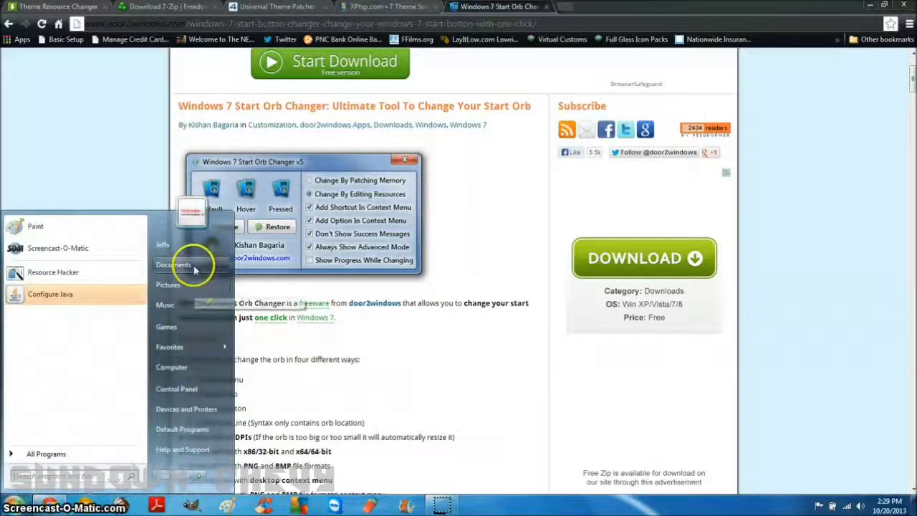
pyautogui.click(193, 265)
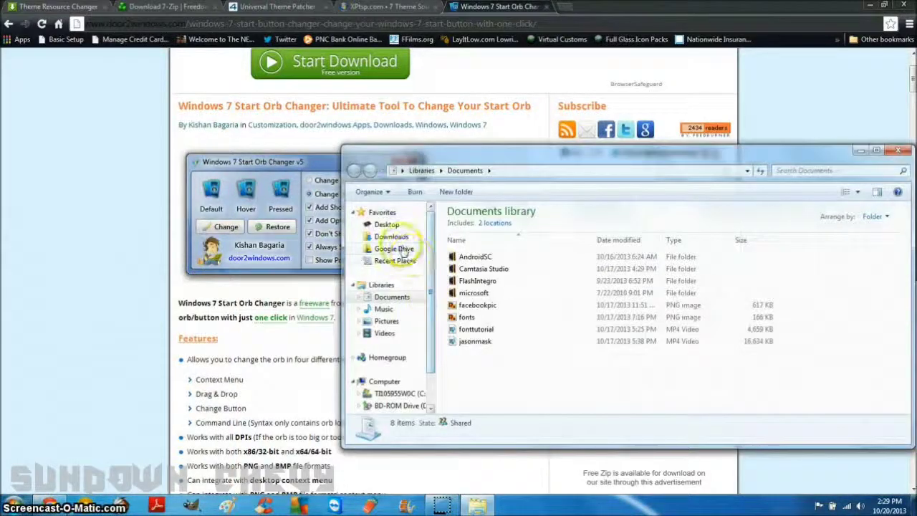
pyautogui.click(399, 251)
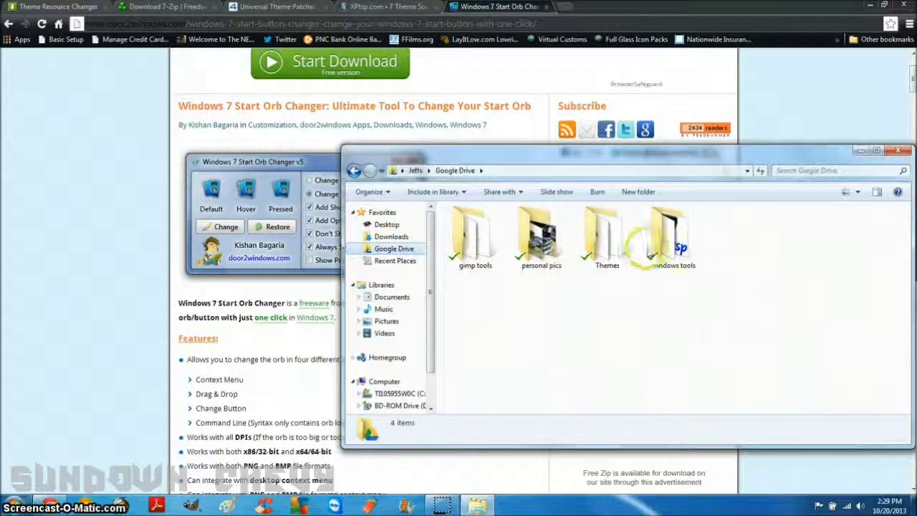
pyautogui.doubleClick(665, 248)
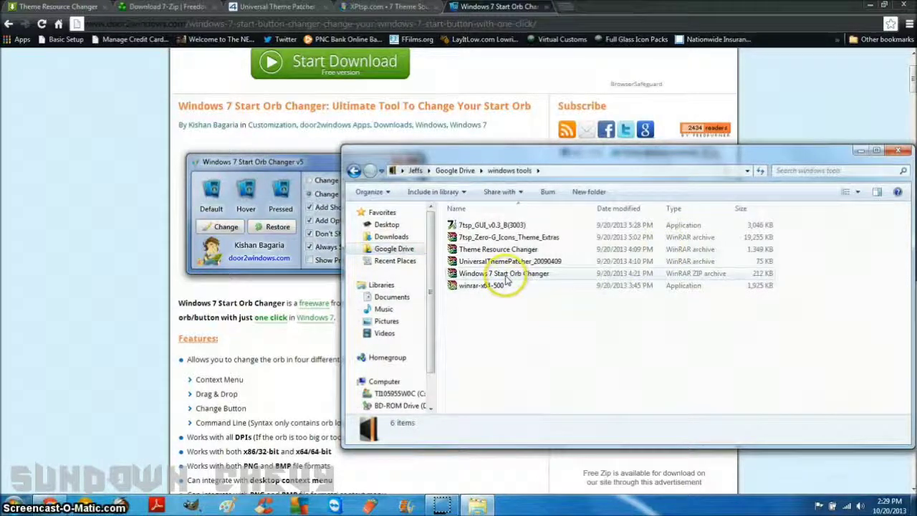
pyautogui.doubleClick(506, 276)
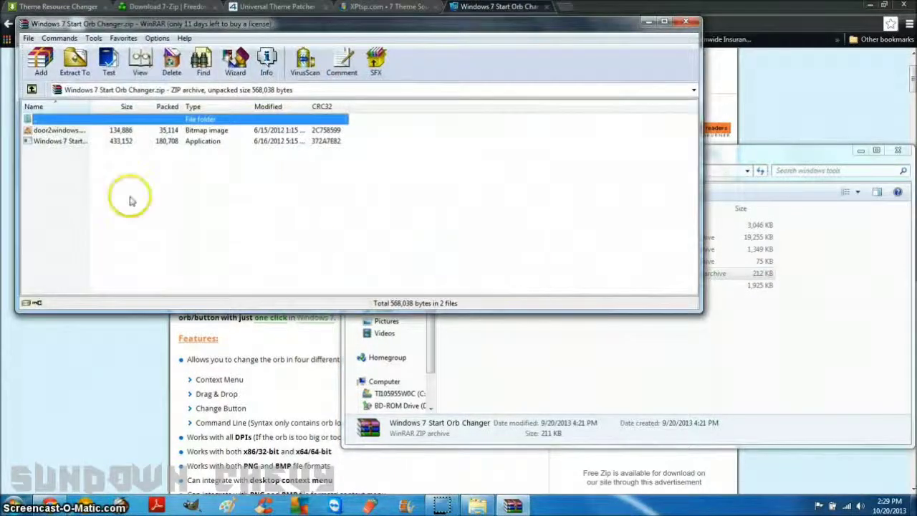
pyautogui.doubleClick(72, 142)
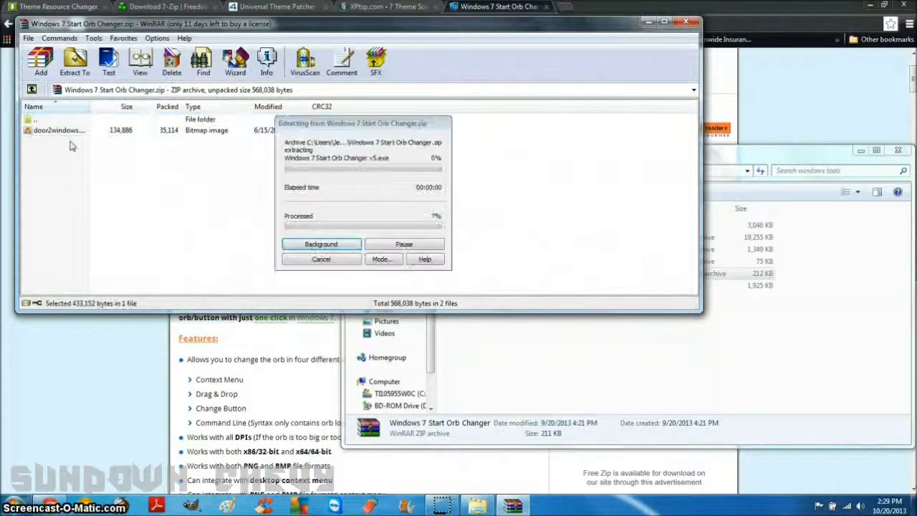
pyautogui.click(489, 265)
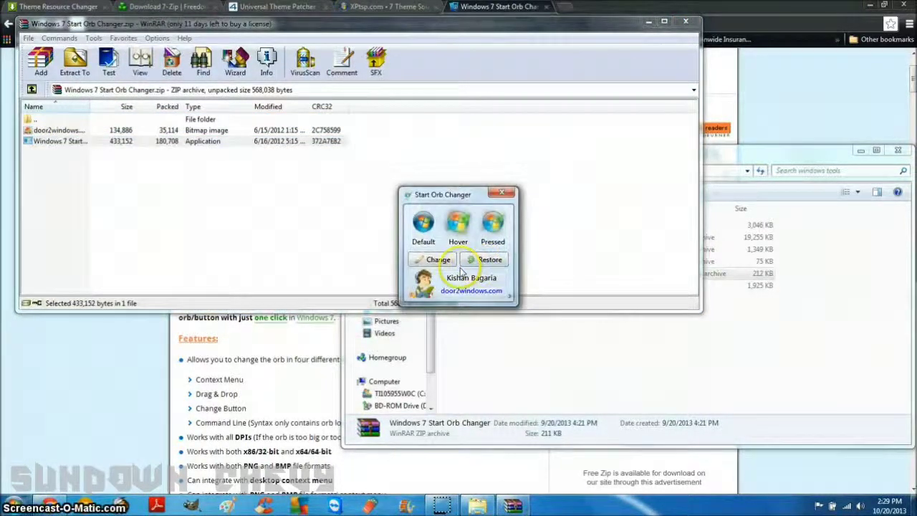
# - Change the start orb to the 6801 image from the Themes folder and check the Start button
pyautogui.click(433, 262)
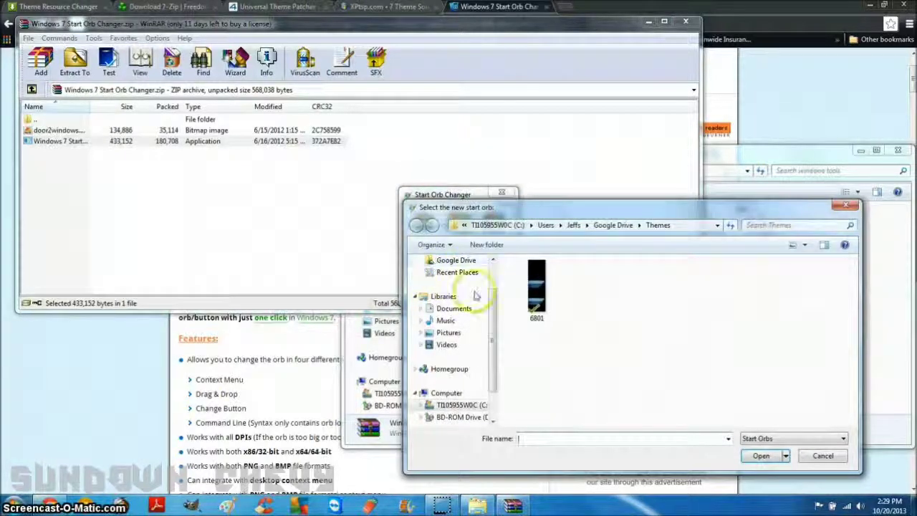
pyautogui.click(537, 305)
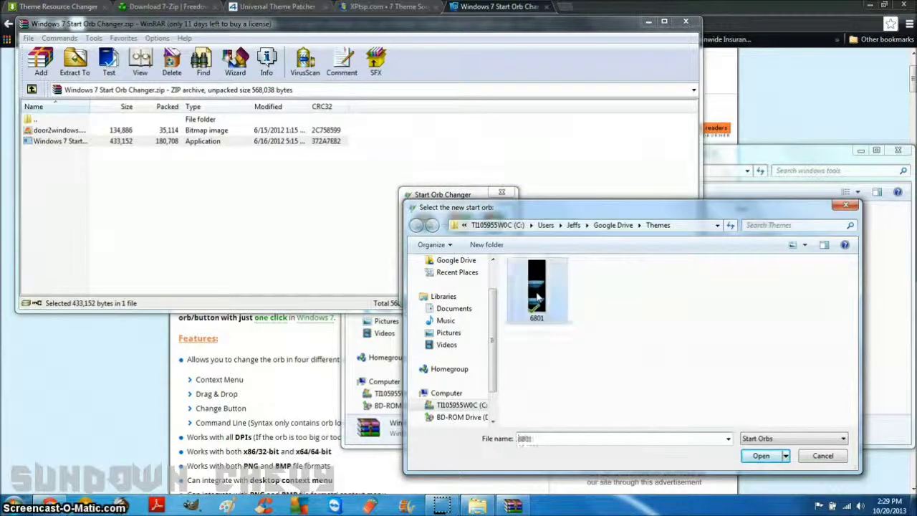
pyautogui.click(761, 456)
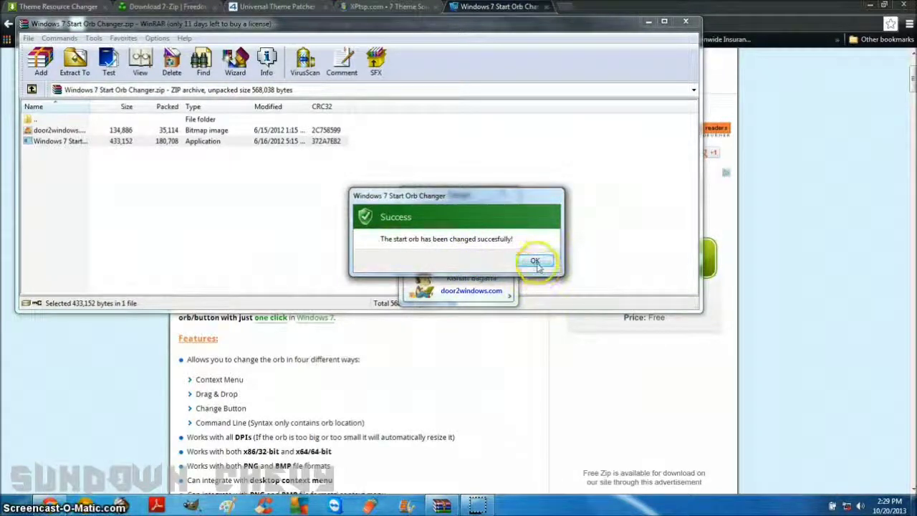
pyautogui.click(15, 508)
pyautogui.click(15, 507)
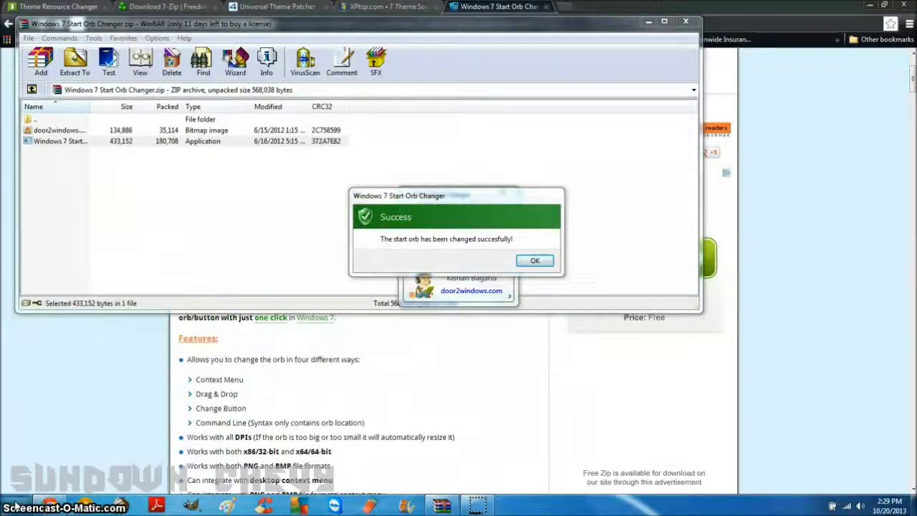
# - Dismiss the success message, then close Start Orb Changer and its archive window
pyautogui.click(535, 260)
pyautogui.click(504, 198)
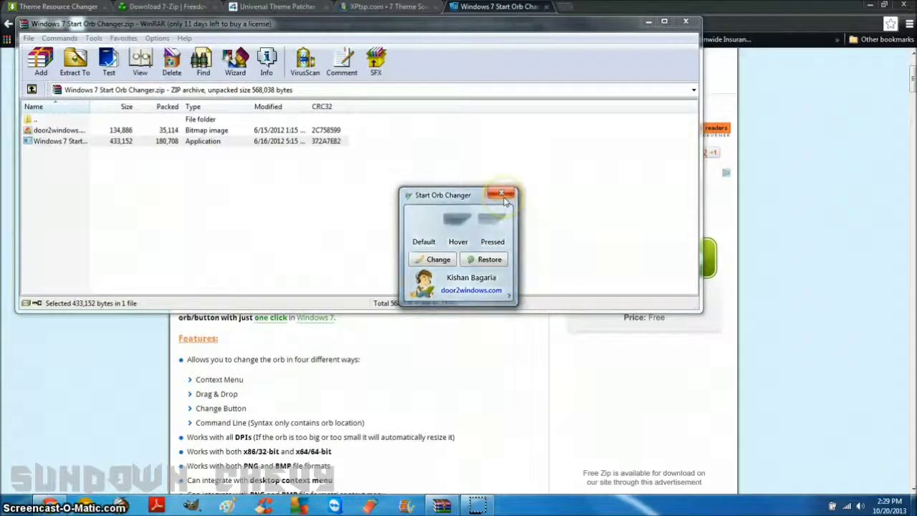
pyautogui.click(684, 24)
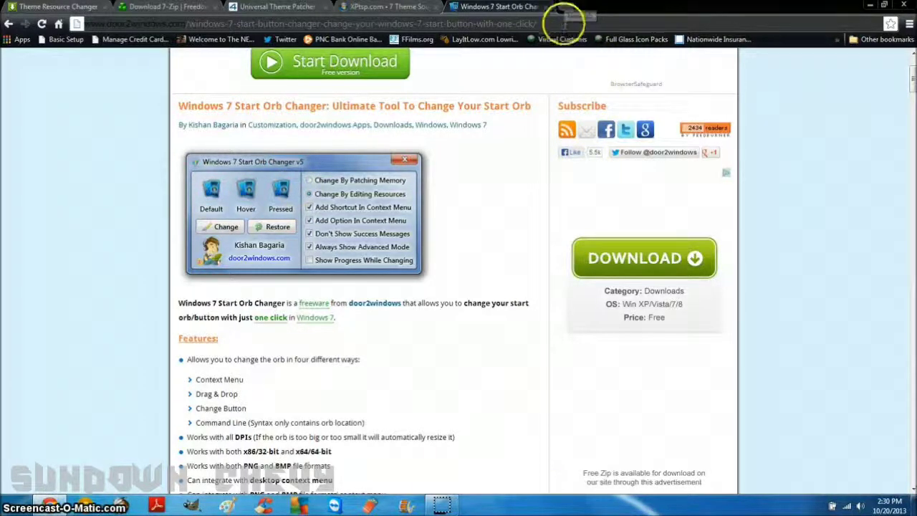
# - Open the bookmarked Virtual Customs site in a new browser tab and look over its forum sections
pyautogui.click(566, 7)
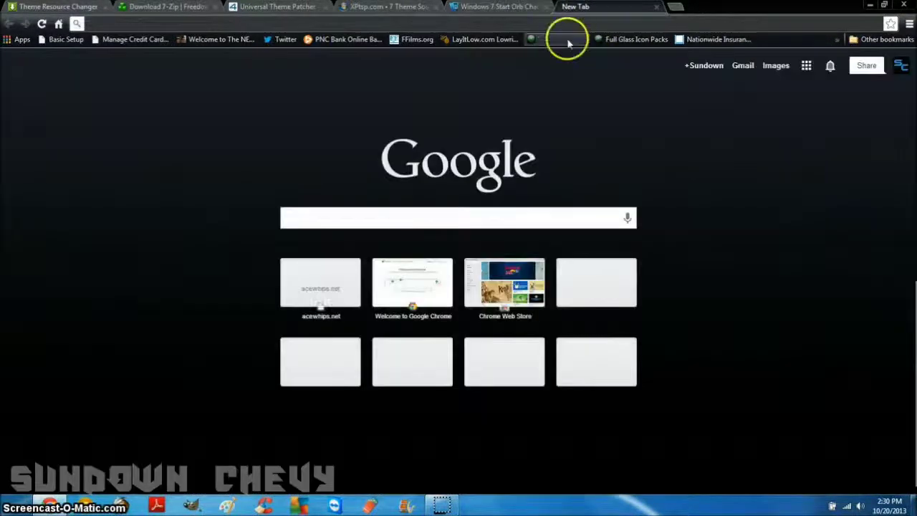
pyautogui.click(563, 40)
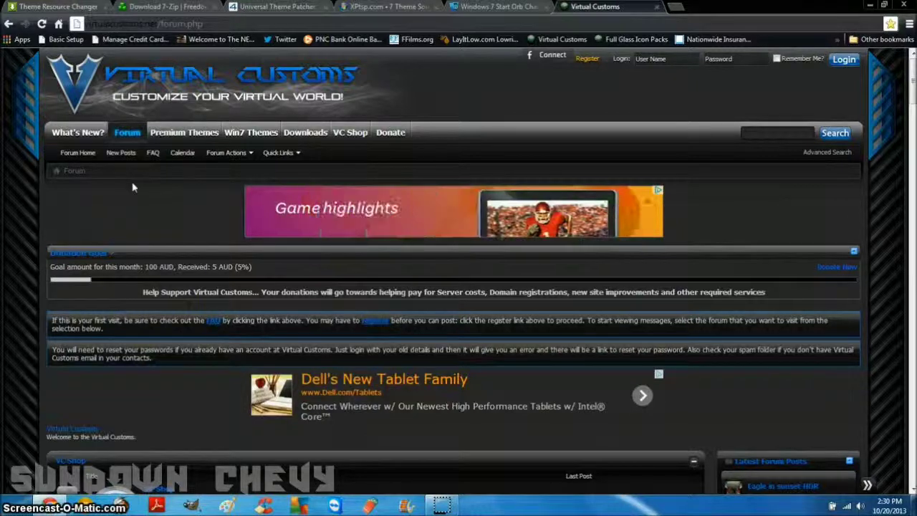
pyautogui.scroll(-3, 132, 188)
pyautogui.scroll(-2, 133, 188)
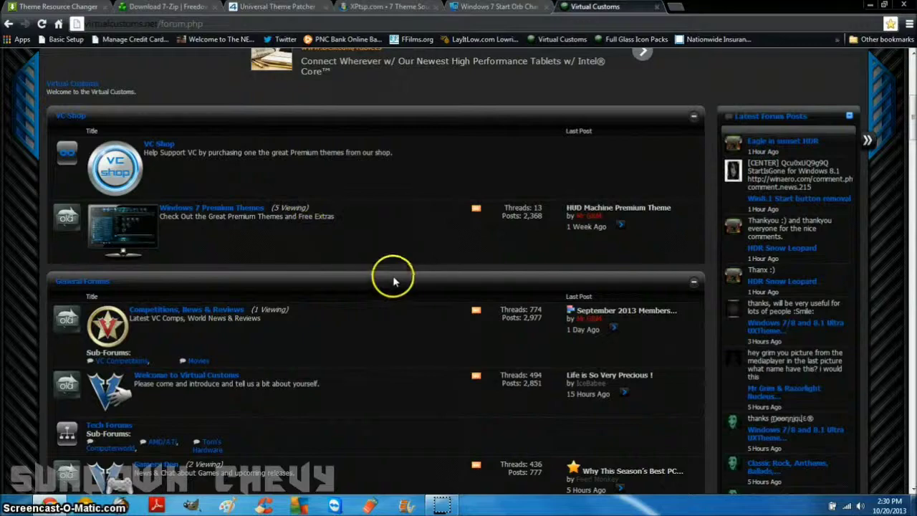
pyautogui.scroll(2, 389, 274)
pyautogui.scroll(-3, 390, 275)
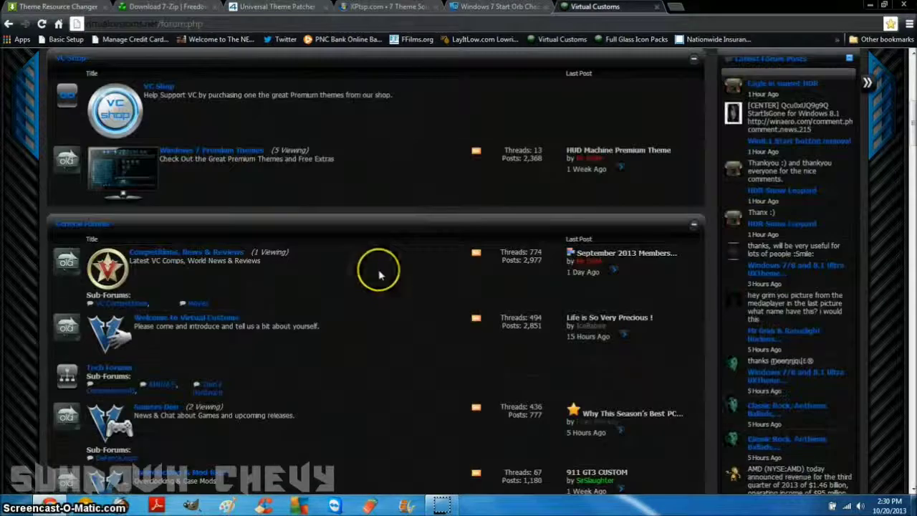
pyautogui.scroll(-5, 380, 275)
pyautogui.scroll(4, 380, 274)
pyautogui.scroll(3, 380, 275)
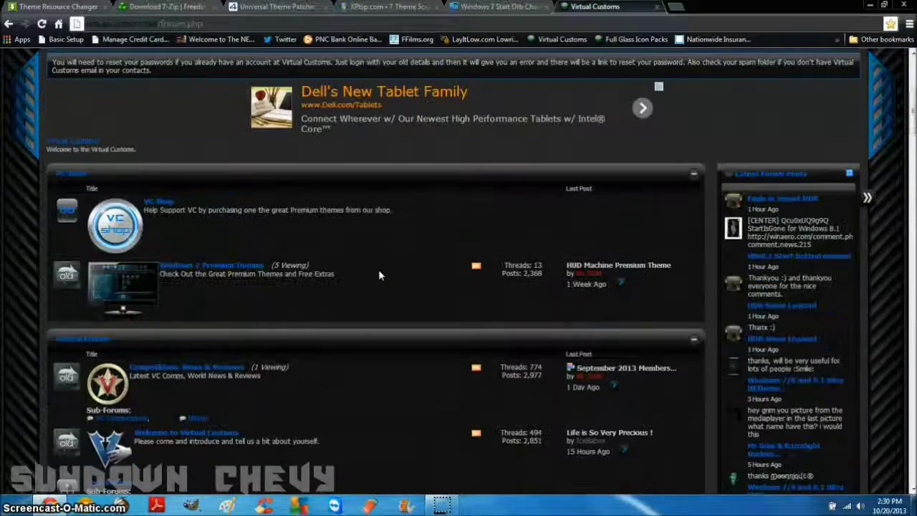
pyautogui.scroll(2, 380, 275)
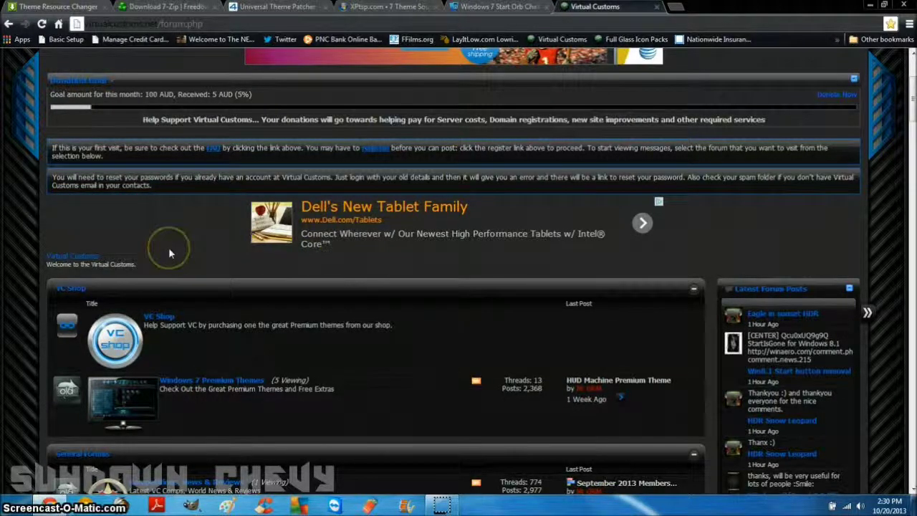
pyautogui.scroll(3, 138, 253)
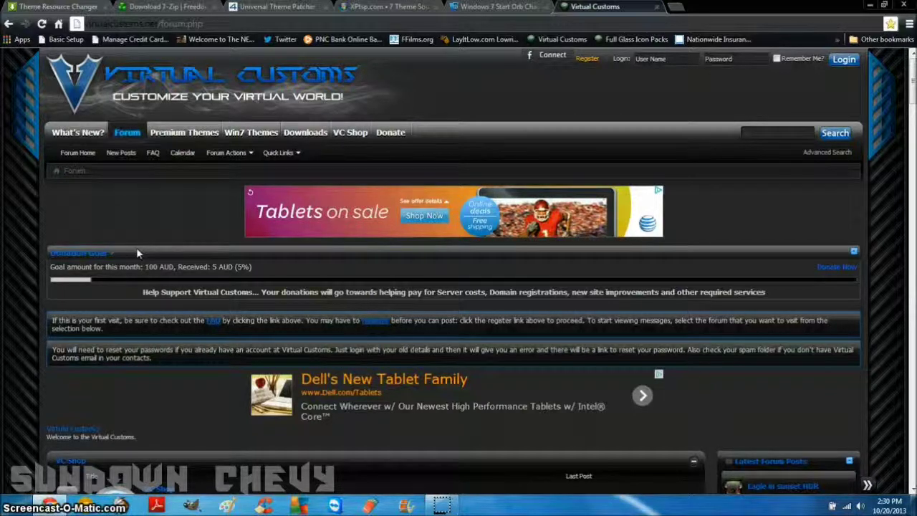
# - Open the Equinox Clash of the Titans VI thread from the first designer's section of the forum's Windows 7 themes
pyautogui.click(241, 137)
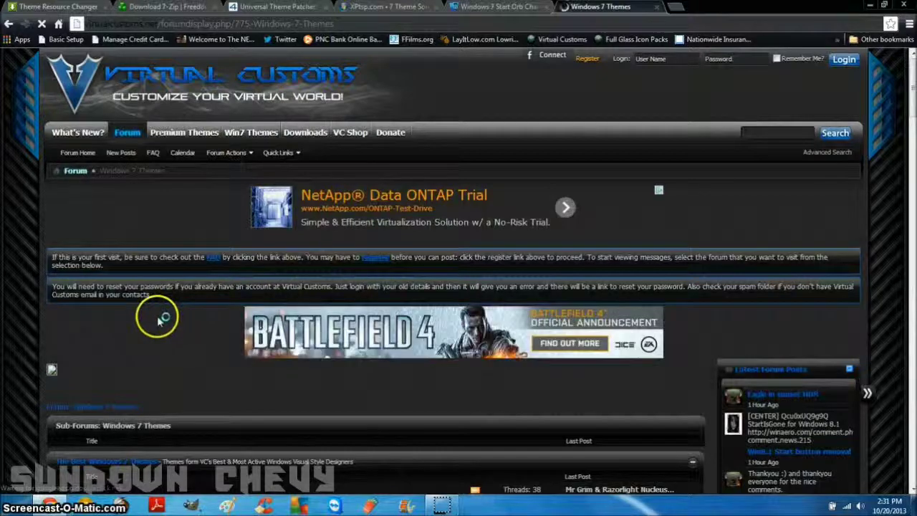
pyautogui.scroll(-3, 143, 313)
pyautogui.scroll(-1, 144, 316)
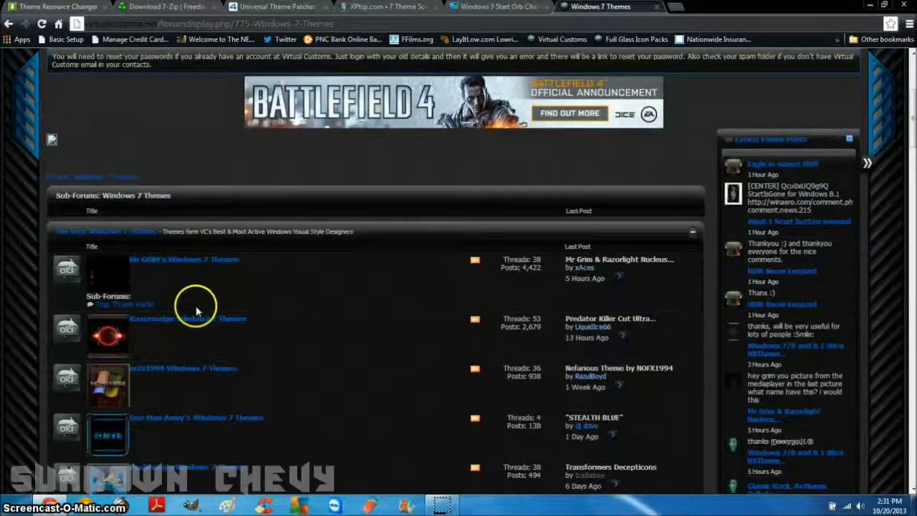
pyautogui.click(172, 261)
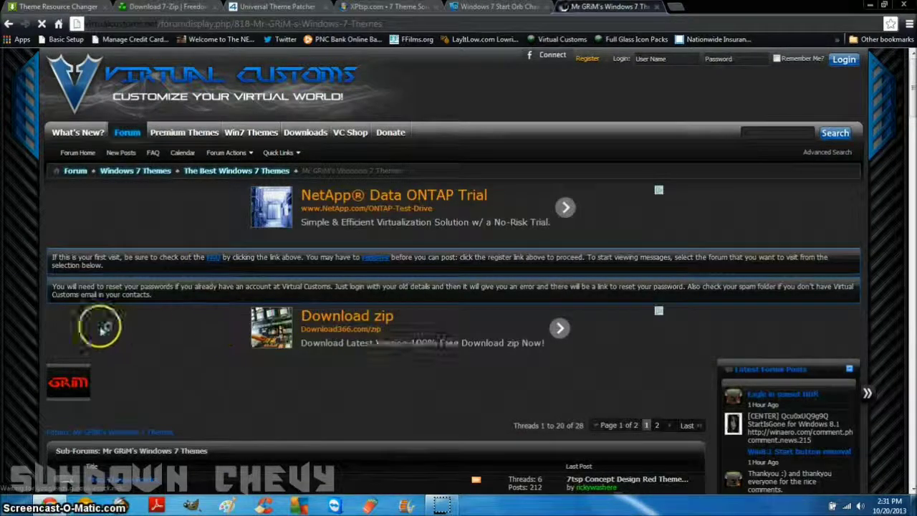
pyautogui.scroll(-3, 180, 326)
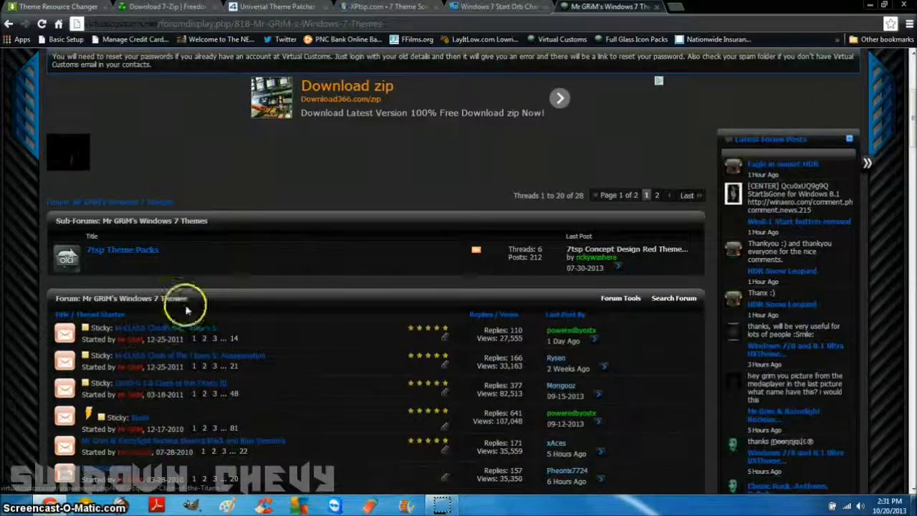
pyautogui.scroll(-2, 183, 301)
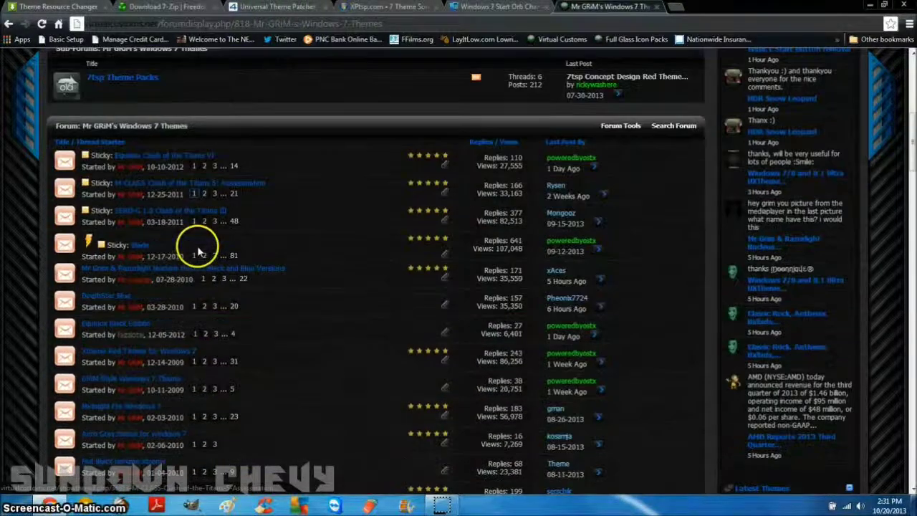
pyautogui.click(172, 159)
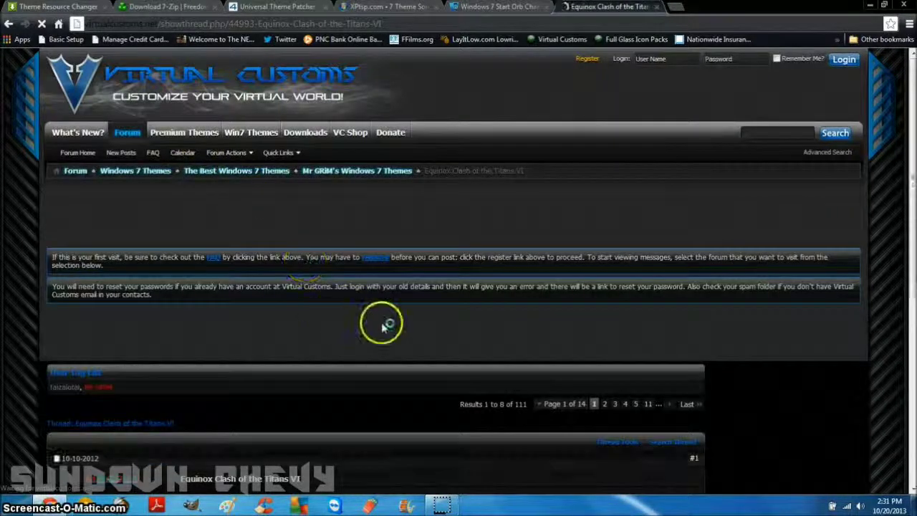
# - Examine the Equinox theme's preview image, installation notes and download links in the first post of the thread
pyautogui.scroll(-2, 374, 320)
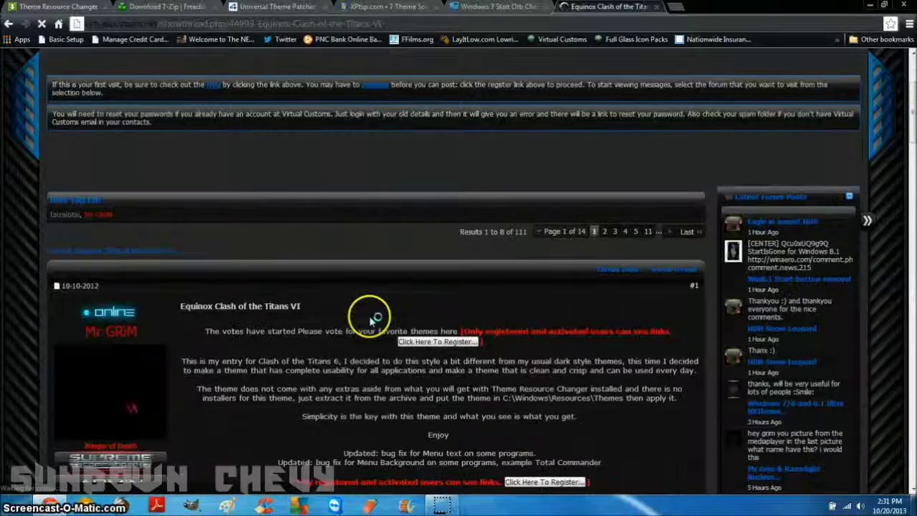
pyautogui.scroll(-2, 374, 320)
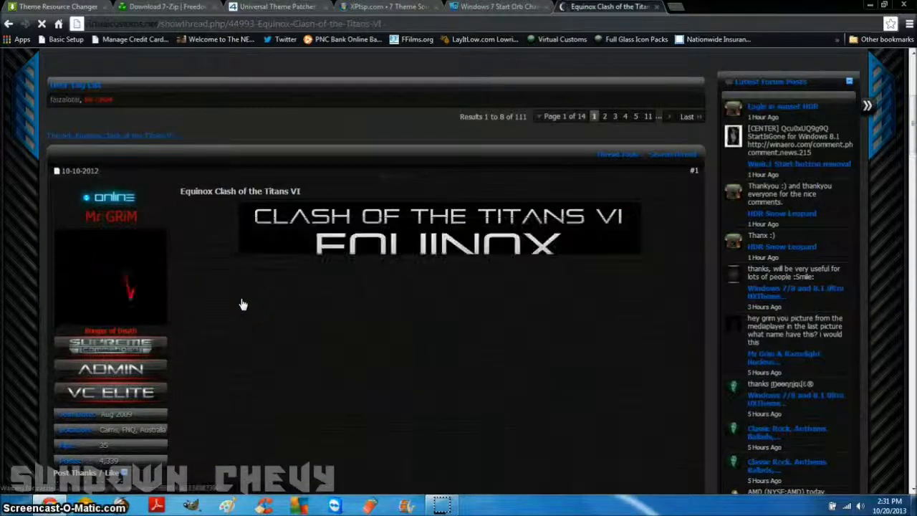
pyautogui.scroll(-1, 242, 304)
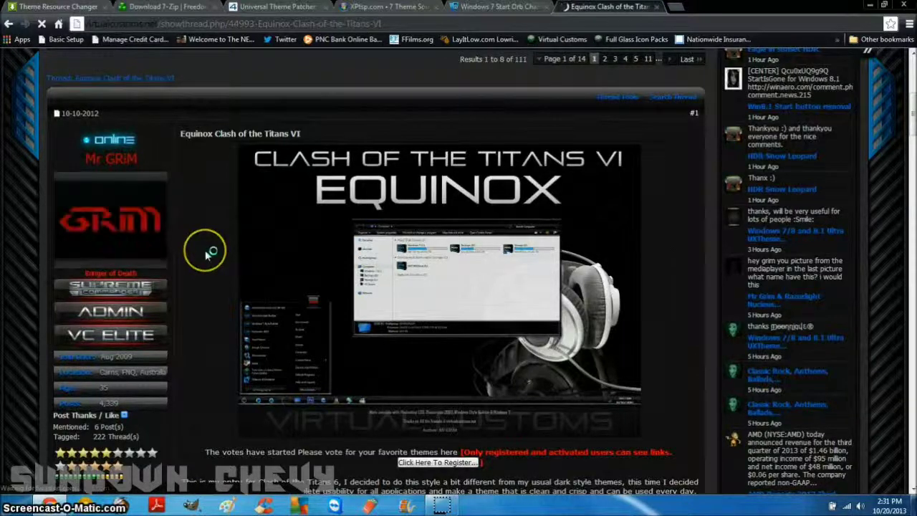
pyautogui.scroll(-2, 205, 250)
pyautogui.scroll(-3, 205, 255)
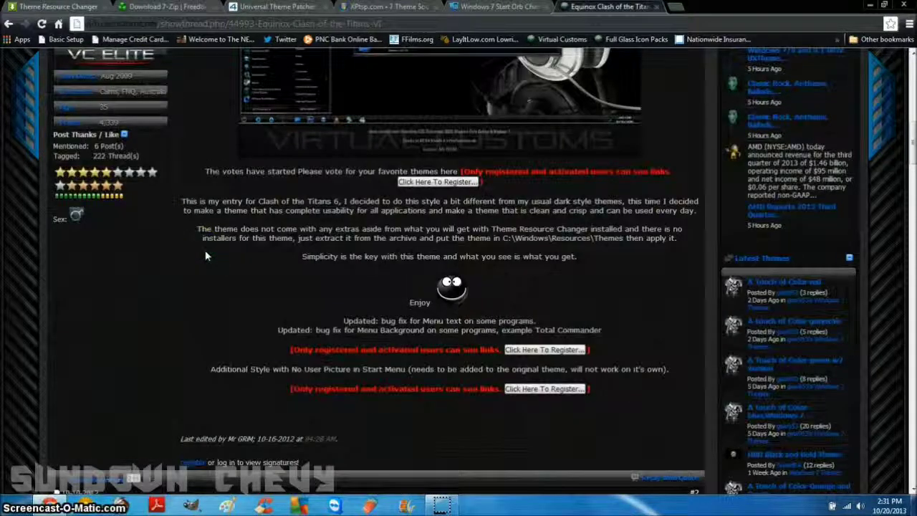
pyautogui.scroll(-3, 205, 256)
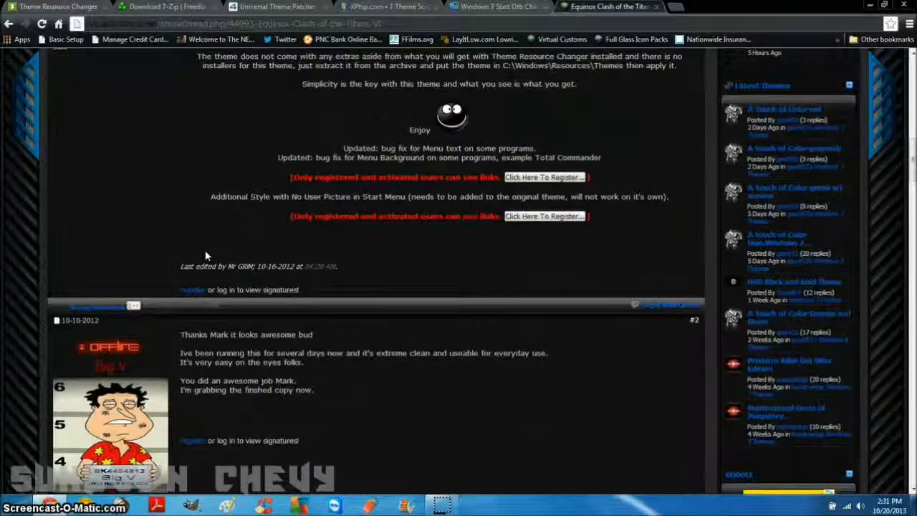
pyautogui.scroll(-1, 205, 256)
pyautogui.scroll(3, 205, 256)
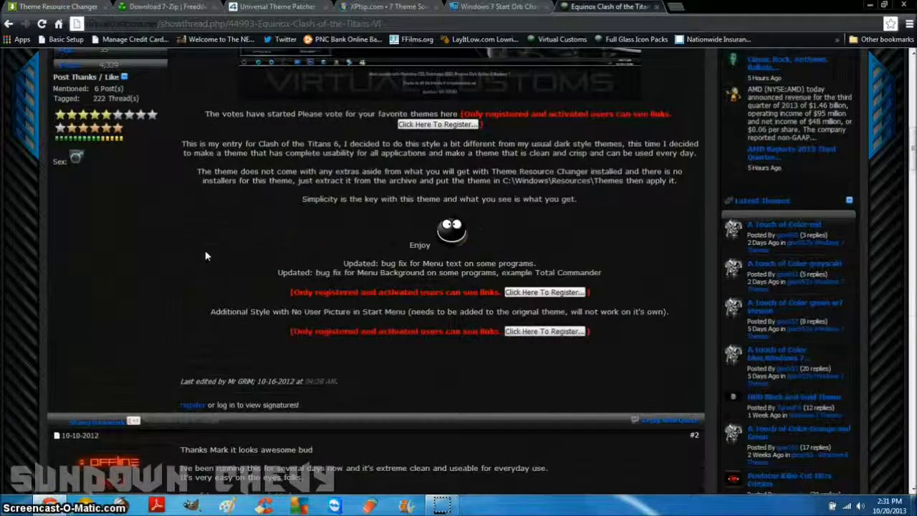
pyautogui.scroll(9, 205, 256)
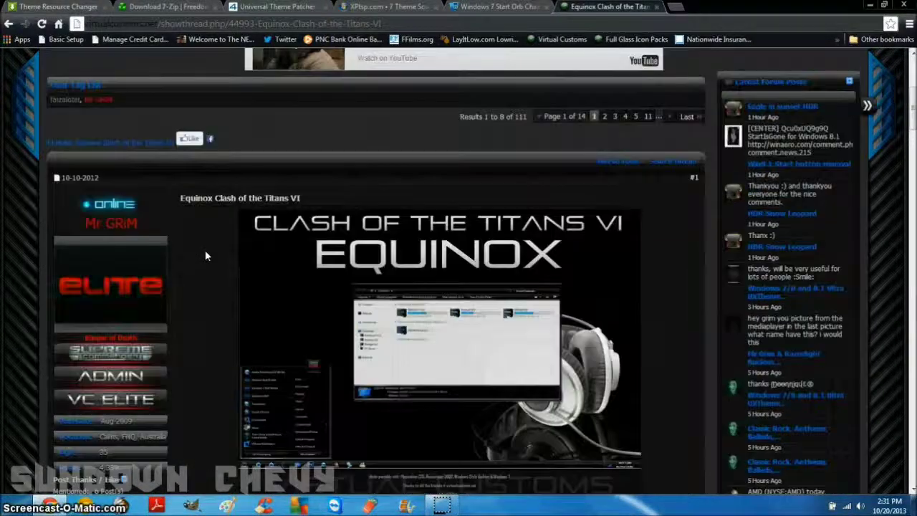
# - Log in to the Virtual Customs forum with the account's user name and password
pyautogui.scroll(4, 206, 256)
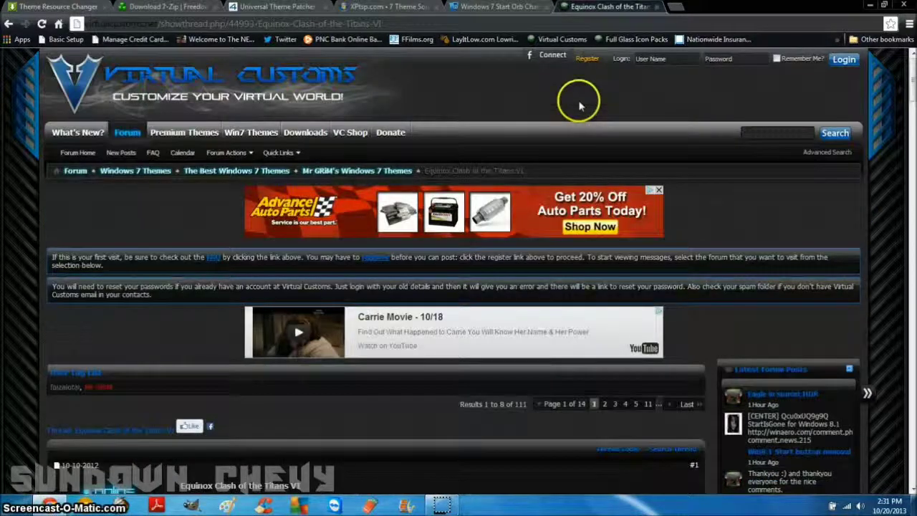
pyautogui.click(645, 62)
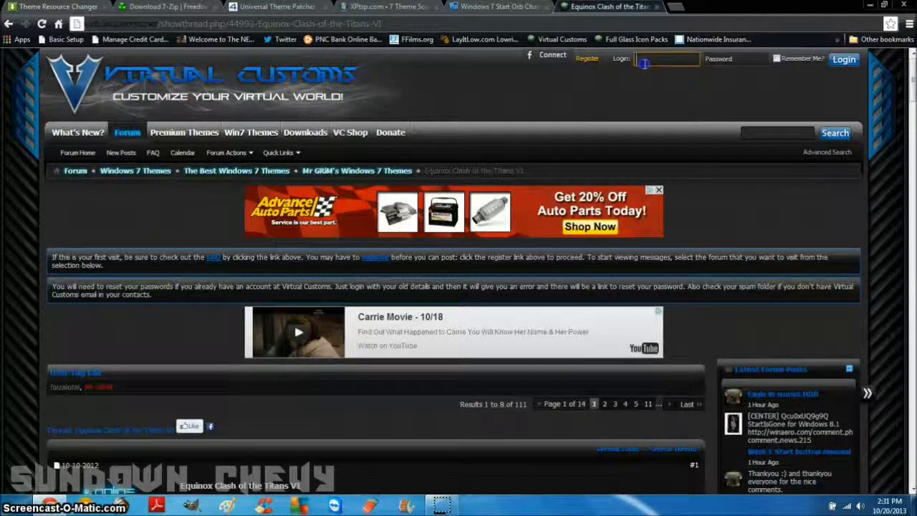
pyautogui.click(647, 74)
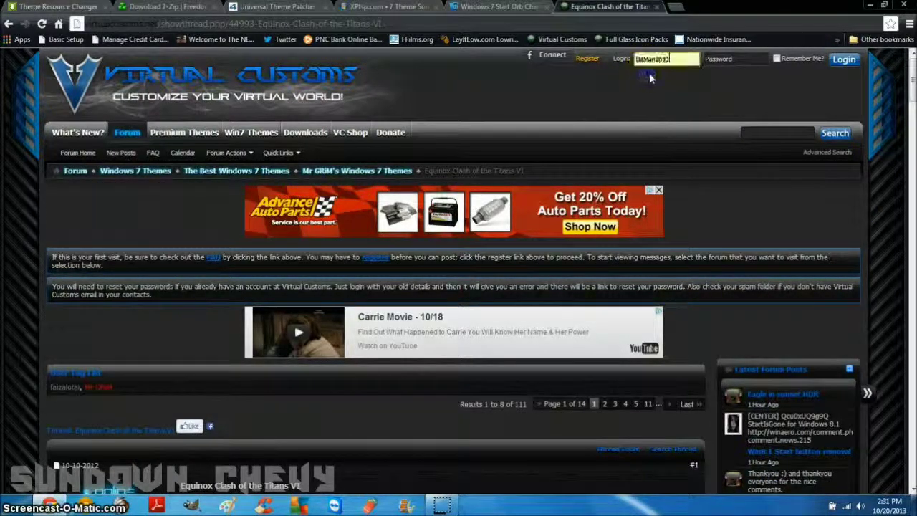
pyautogui.click(840, 60)
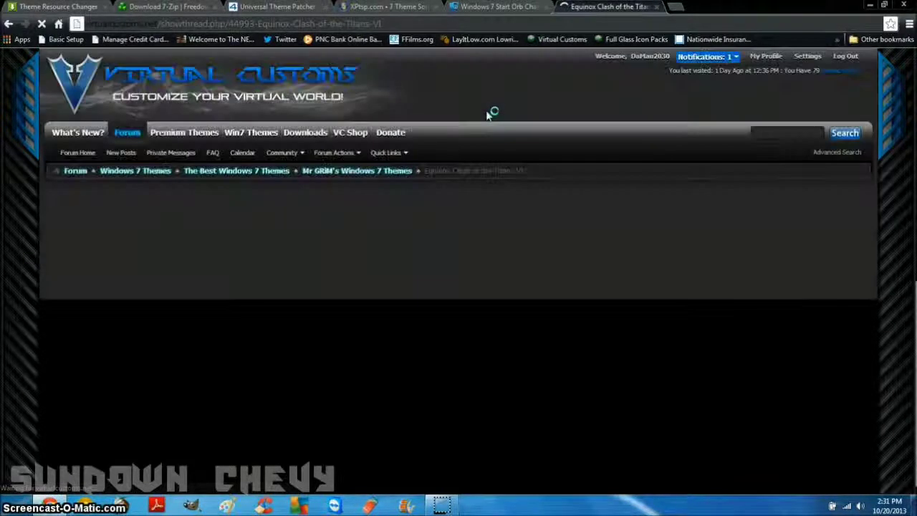
pyautogui.click(280, 206)
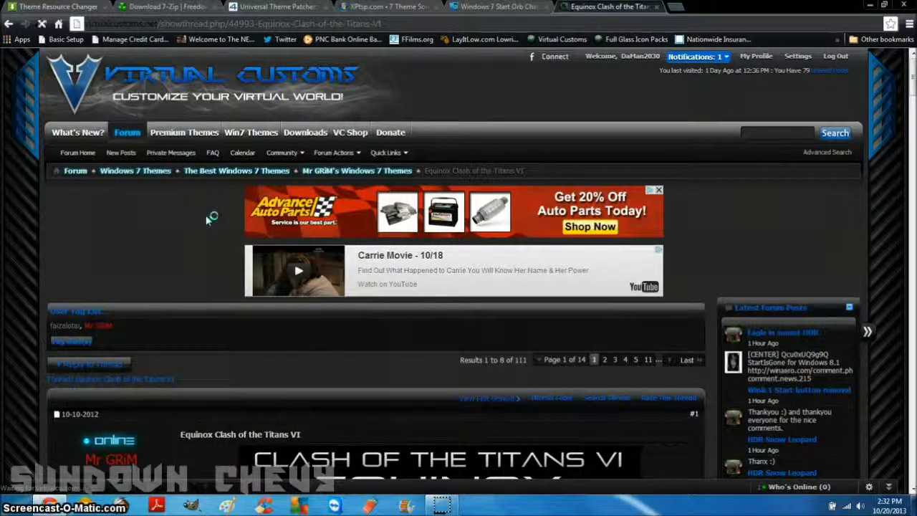
# - Look through the Equinox Clash of the Titans VI post again while logged in, checking its notes and the replies below
pyautogui.scroll(-2, 206, 218)
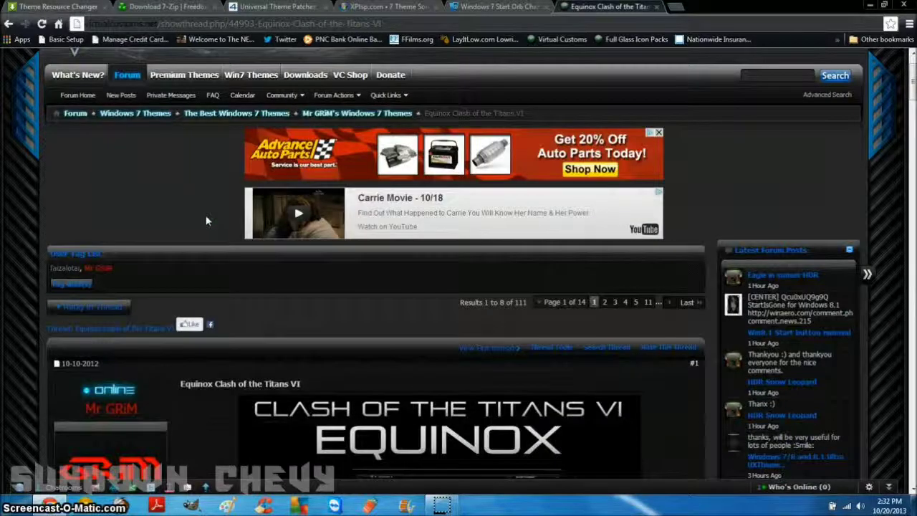
pyautogui.scroll(-8, 206, 215)
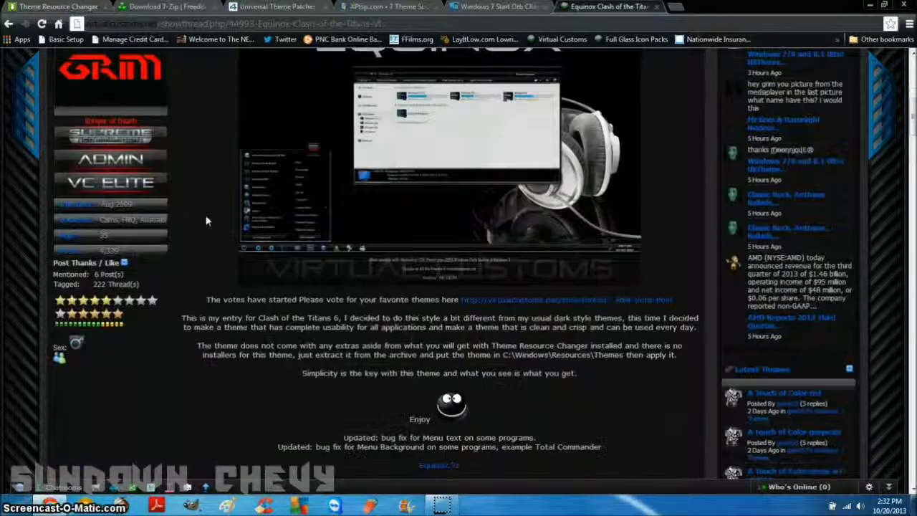
pyautogui.scroll(-8, 205, 220)
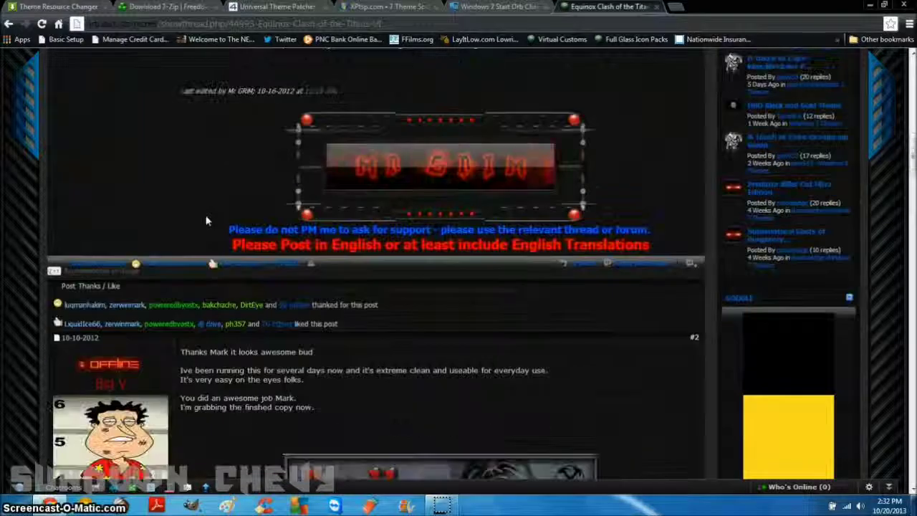
pyautogui.scroll(15, 206, 220)
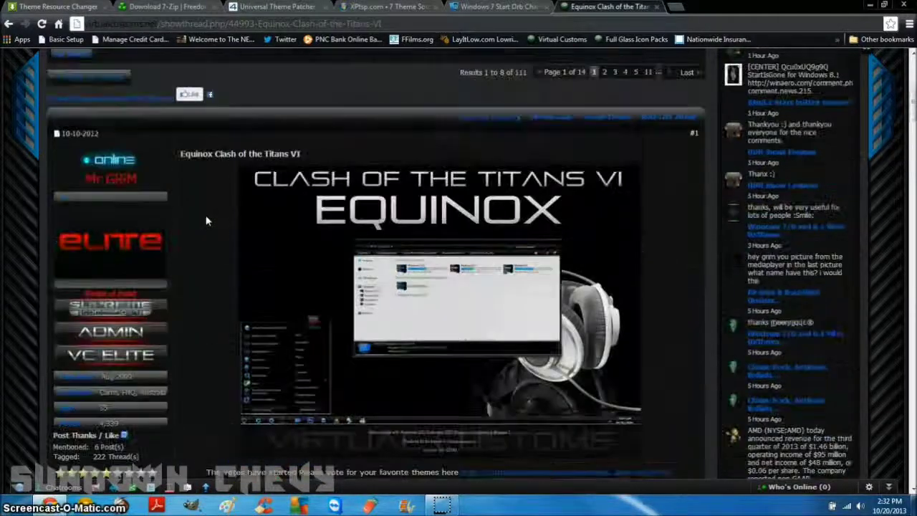
# - Go to the forum's Windows 7 Themes section and open the first designer's theme subforum
pyautogui.scroll(5, 180, 194)
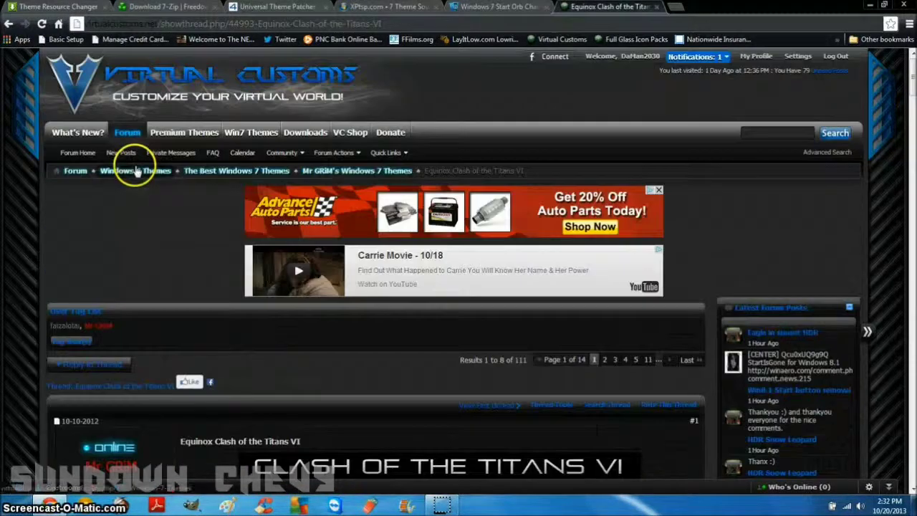
pyautogui.click(255, 137)
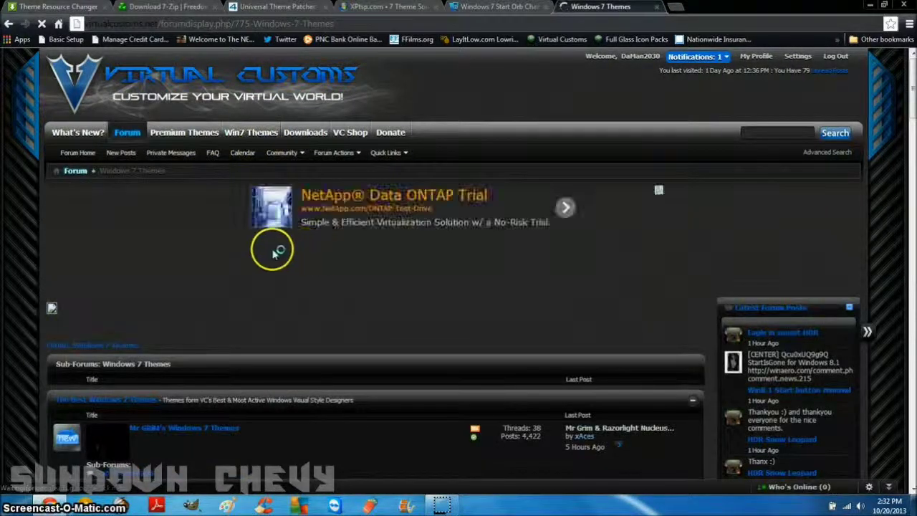
pyautogui.scroll(-2, 172, 256)
pyautogui.scroll(-1, 201, 262)
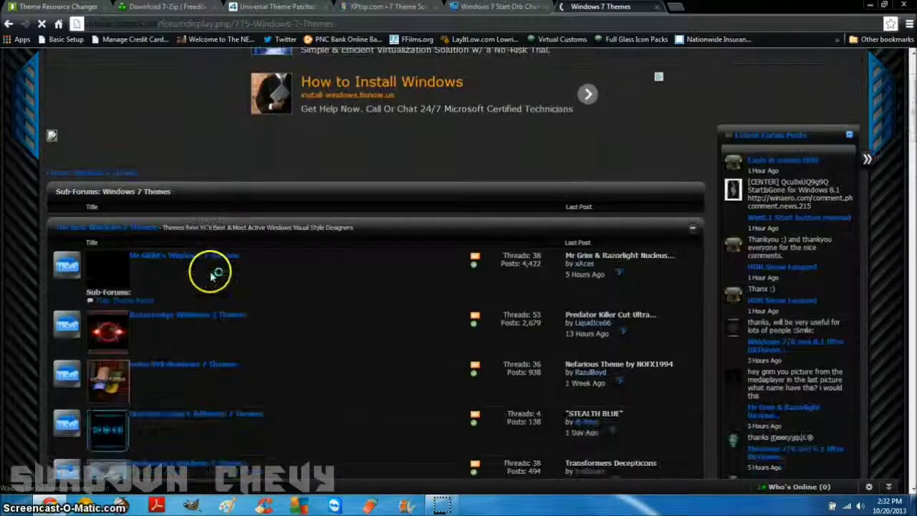
pyautogui.click(191, 259)
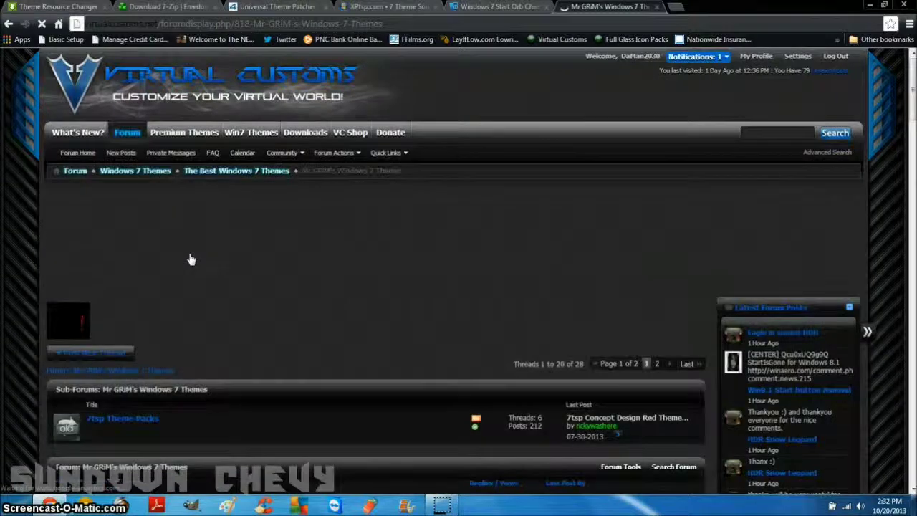
# - Browse the designer's list of Windows 7 theme threads, from the sticky threads to the end of the first page
pyautogui.scroll(-1, 243, 262)
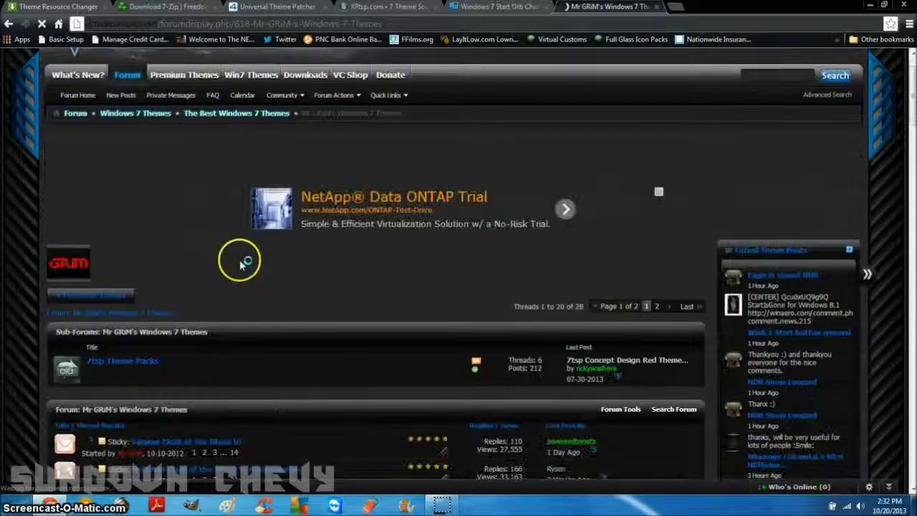
pyautogui.scroll(-3, 242, 262)
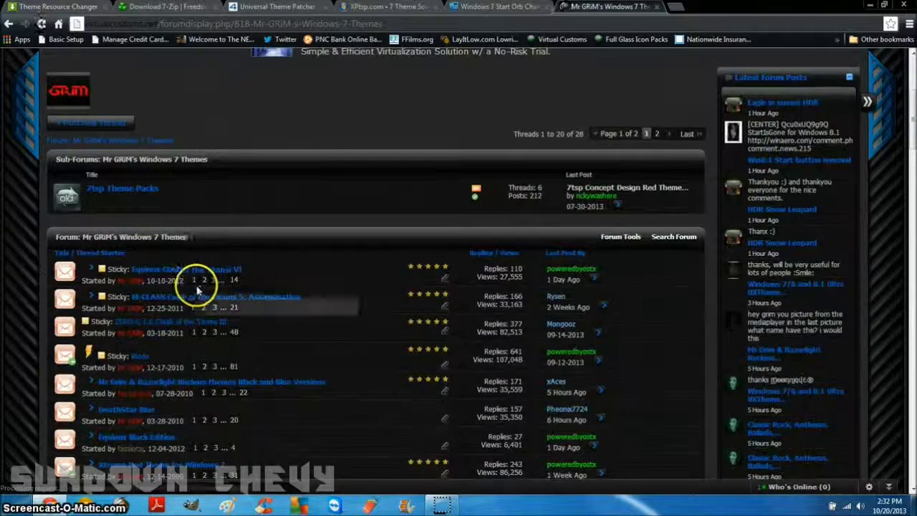
pyautogui.scroll(-1, 272, 263)
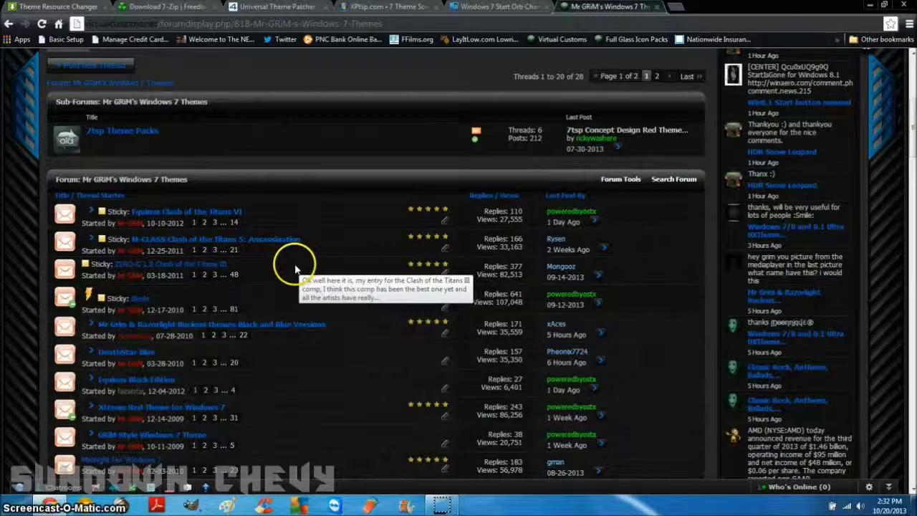
pyautogui.scroll(-2, 294, 269)
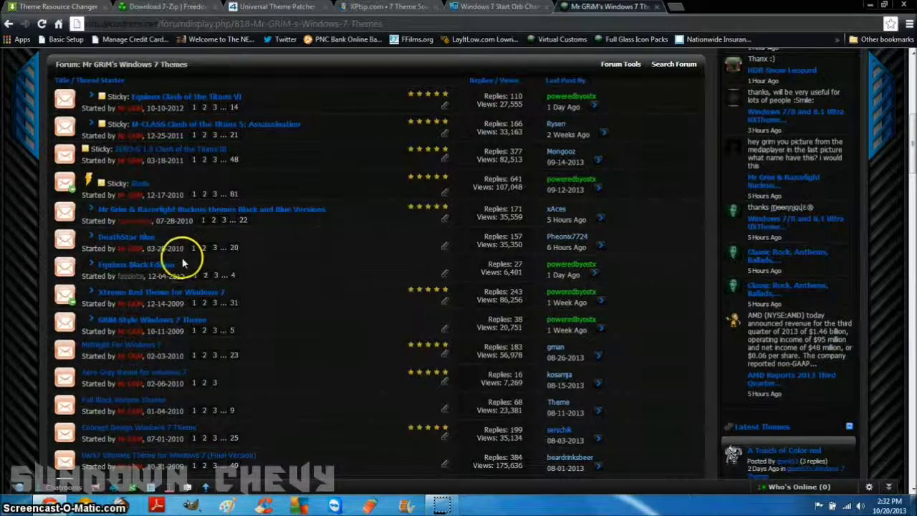
pyautogui.scroll(-1, 378, 248)
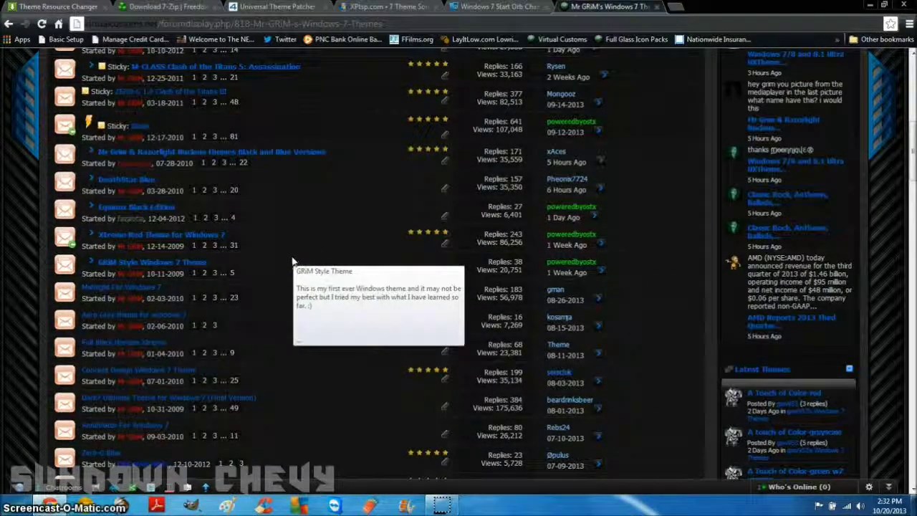
pyautogui.scroll(2, 293, 262)
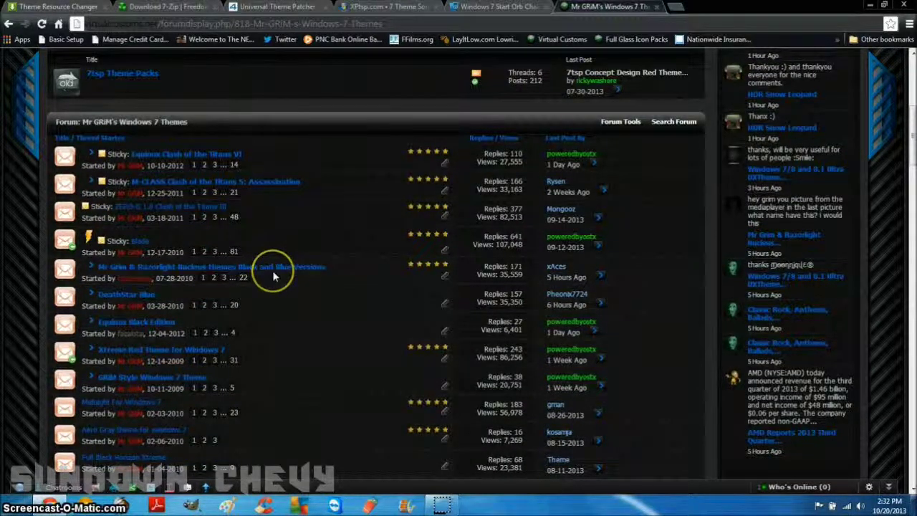
pyautogui.scroll(-5, 273, 273)
pyautogui.scroll(-2, 273, 277)
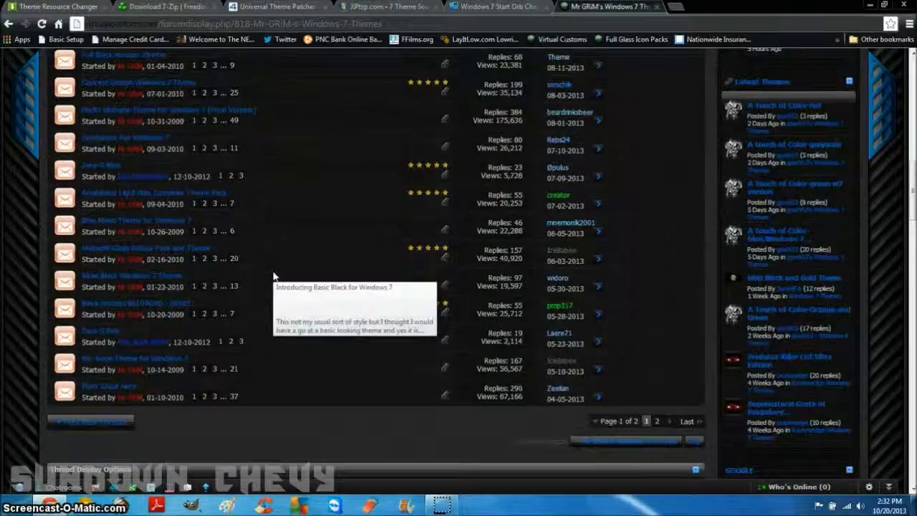
pyautogui.scroll(3, 273, 276)
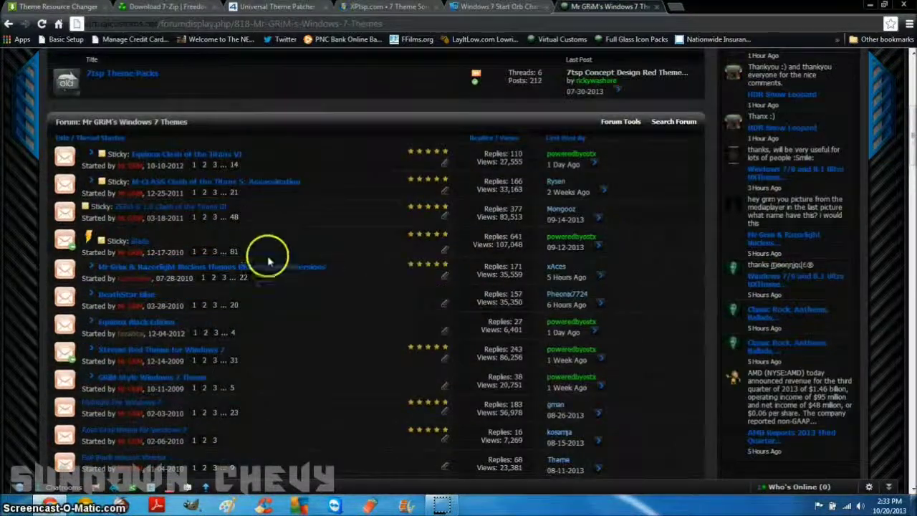
# - Open the ZERO-G 1.0 Clash of the Titans III thread and view its preview image enlarged, then close the enlargement
pyautogui.click(192, 212)
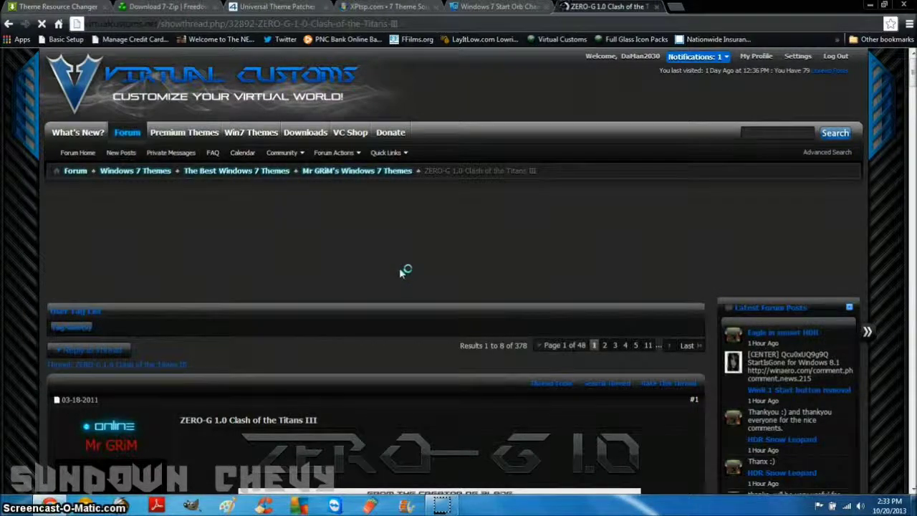
pyautogui.scroll(-4, 402, 270)
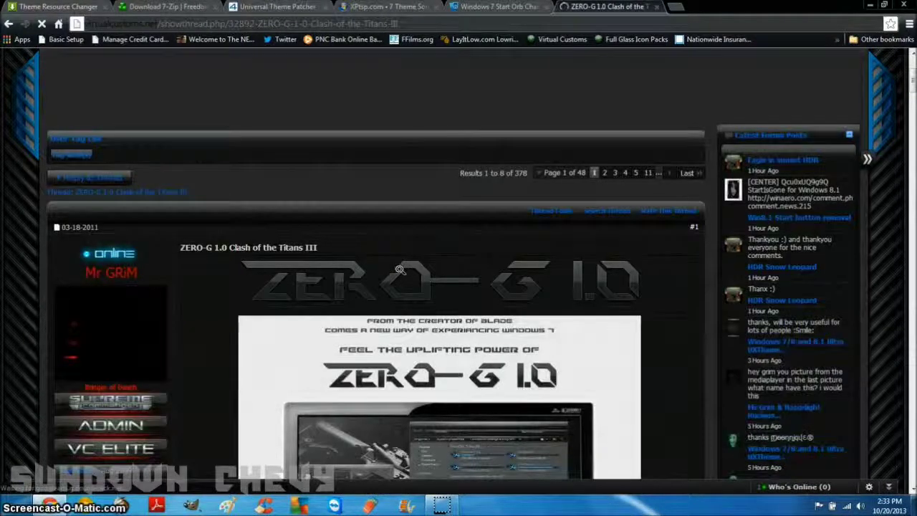
pyautogui.scroll(-2, 219, 266)
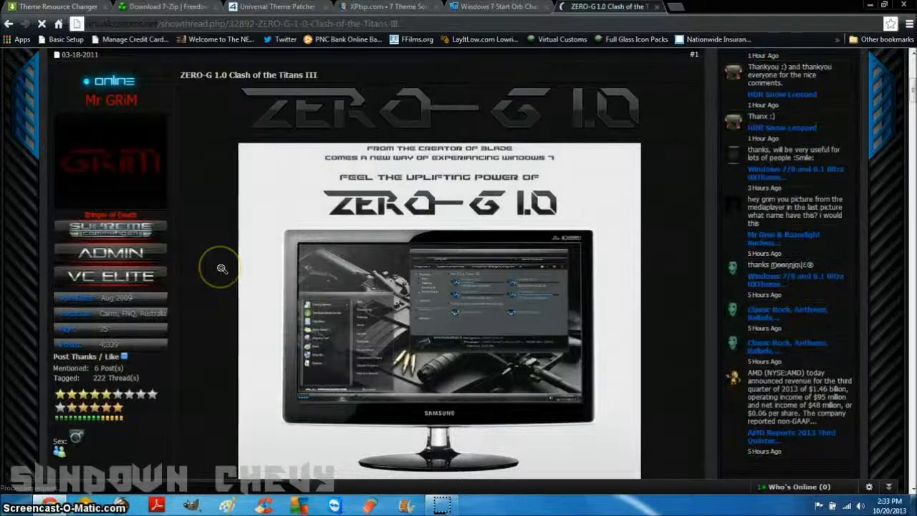
pyautogui.scroll(-3, 224, 269)
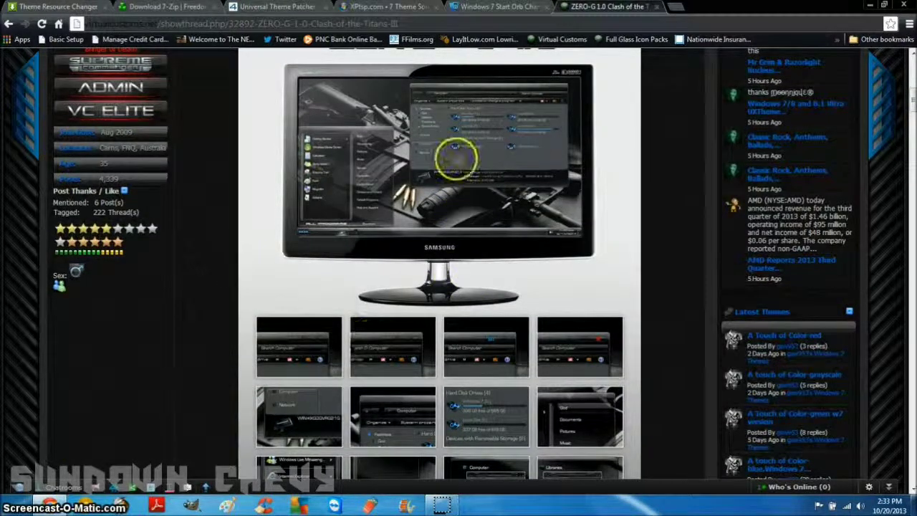
pyautogui.click(456, 125)
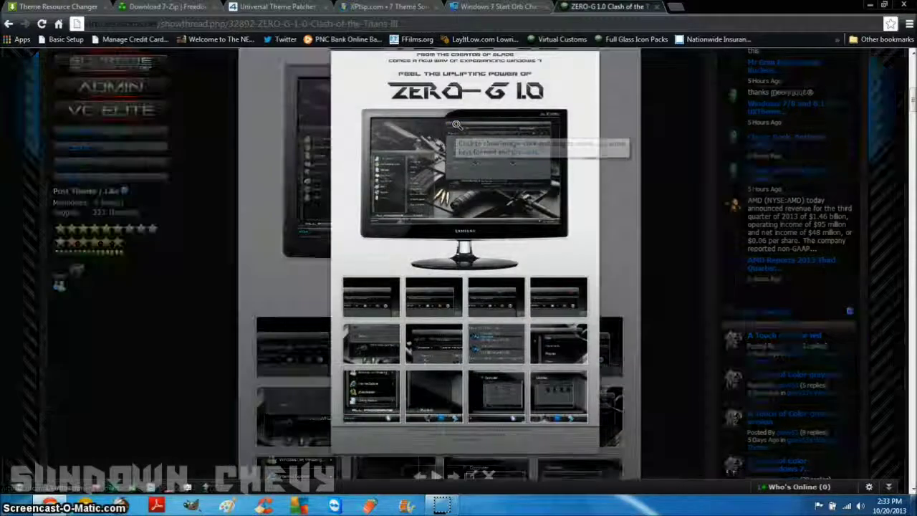
pyautogui.click(478, 251)
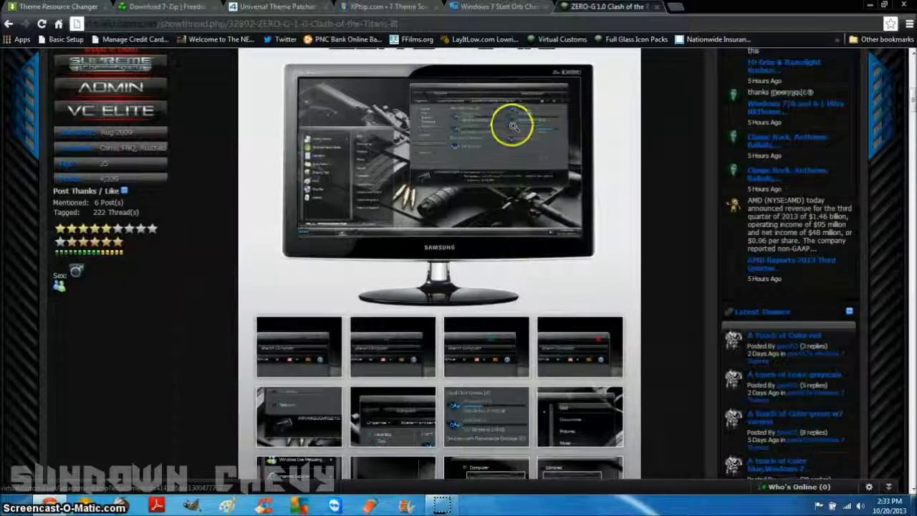
# - Examine the ZERO-G post's detail thumbnails, feature description, included extras and theme download links
pyautogui.scroll(-3, 444, 266)
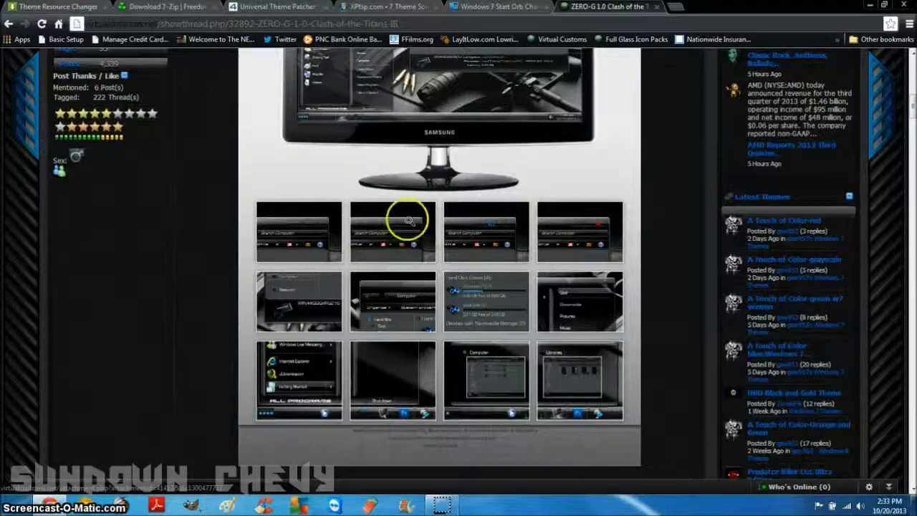
pyautogui.scroll(-3, 403, 266)
pyautogui.scroll(-3, 466, 261)
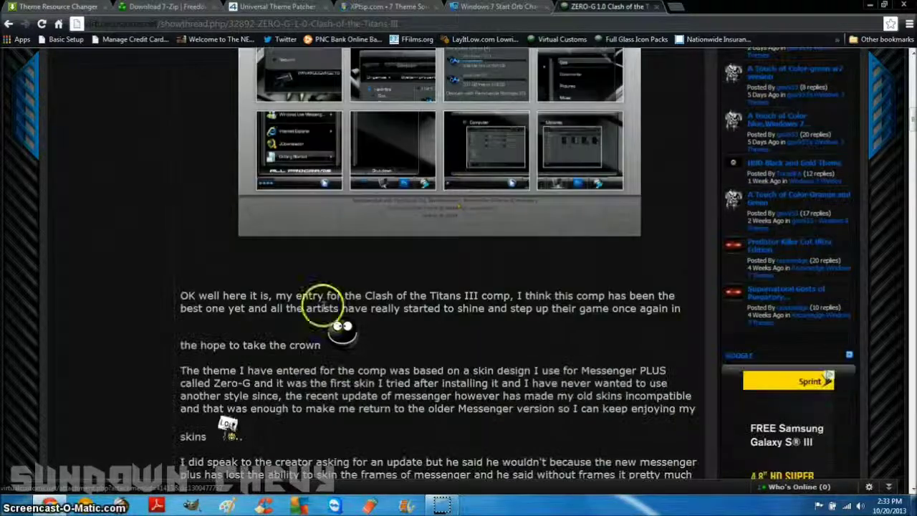
pyautogui.scroll(-3, 248, 294)
pyautogui.scroll(-10, 251, 295)
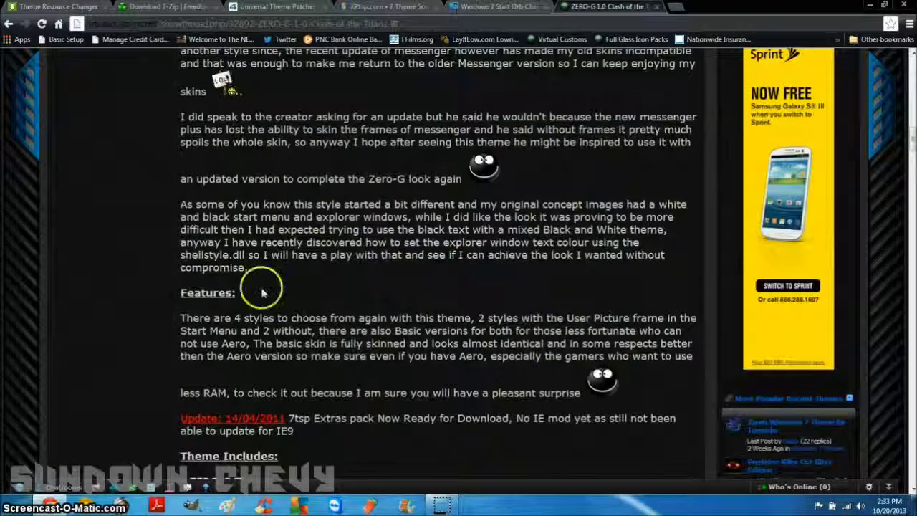
pyautogui.scroll(-7, 319, 283)
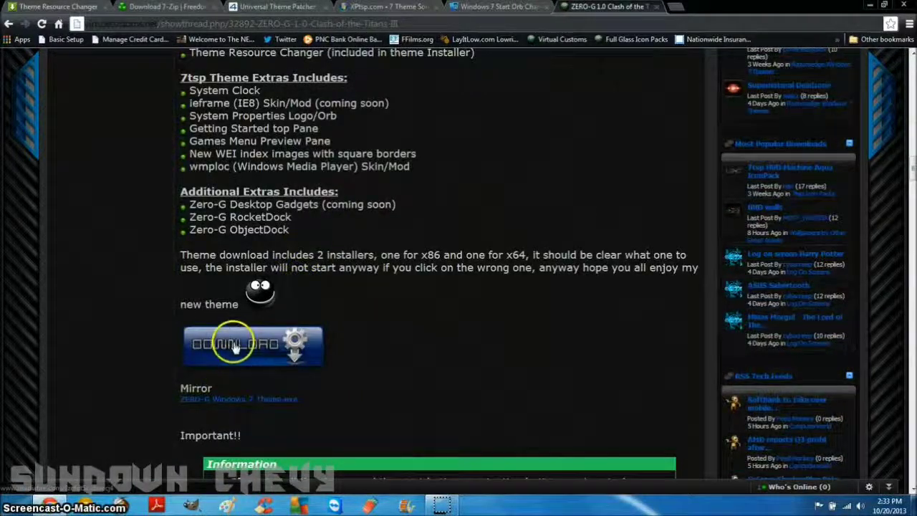
# - Log out of the Virtual Customs forum and confirm the logout
pyautogui.scroll(10, 449, 280)
pyautogui.scroll(20, 449, 279)
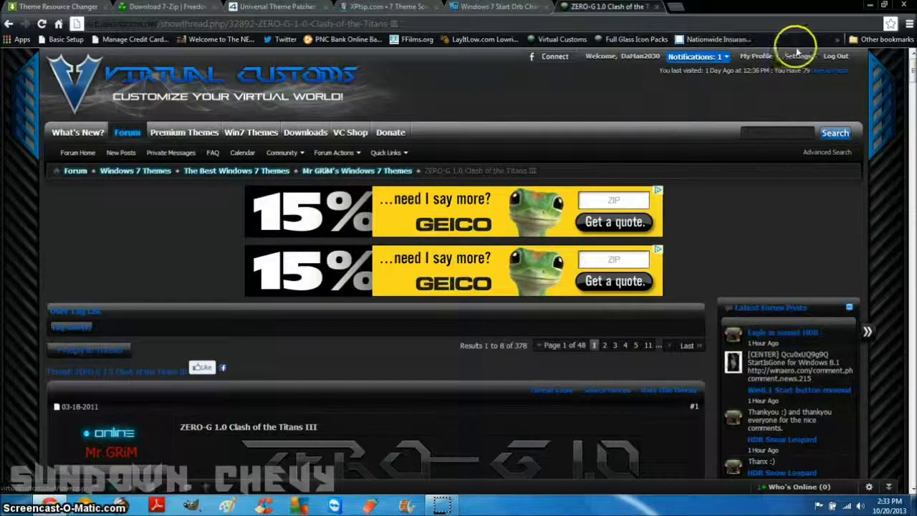
pyautogui.click(838, 57)
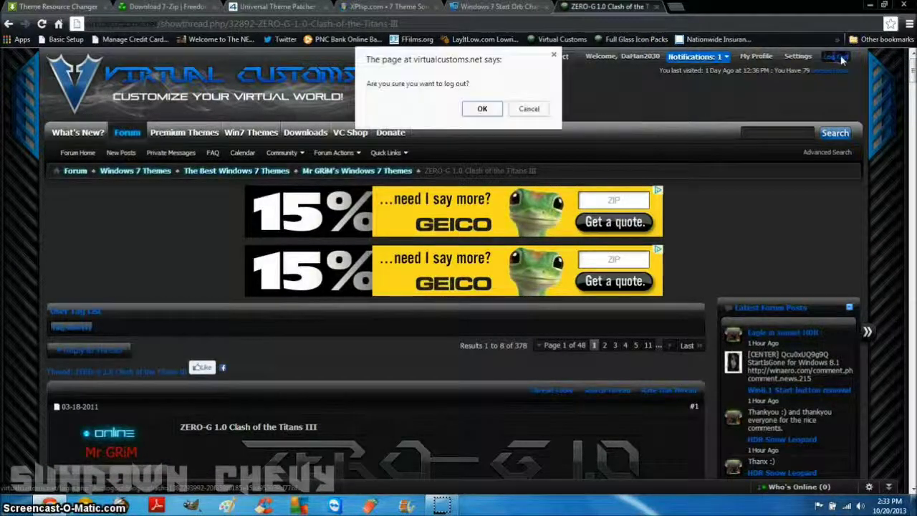
pyautogui.click(482, 108)
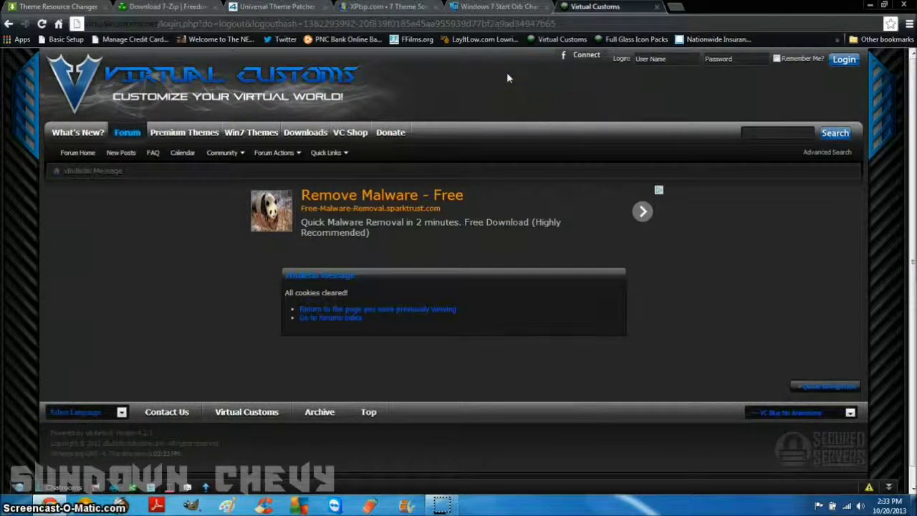
# - Apply the installed Spirit Orange theme in the Control Panel's Personalization settings, look over the theme list and close the window
pyautogui.click(16, 502)
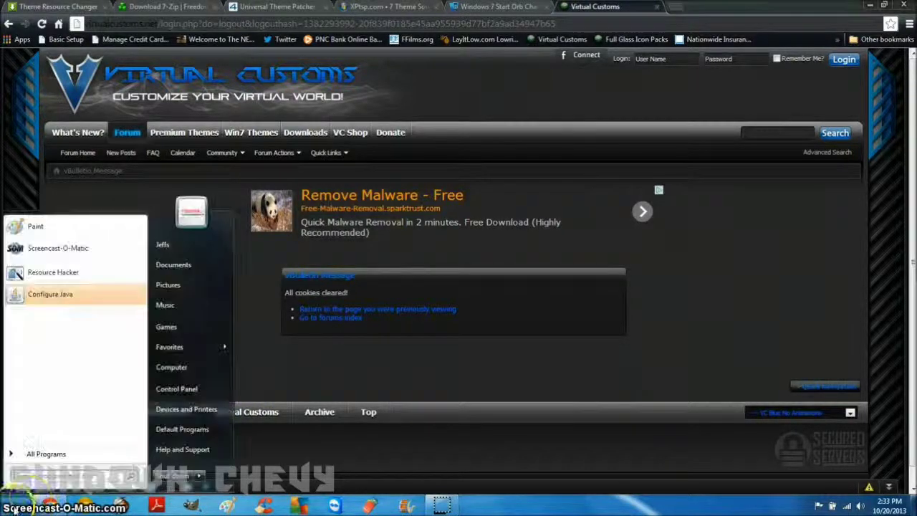
pyautogui.click(178, 389)
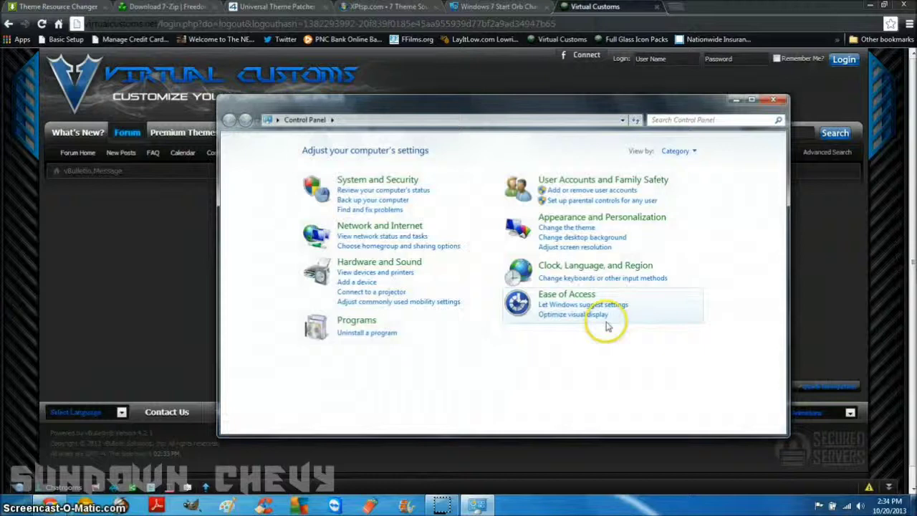
pyautogui.click(579, 229)
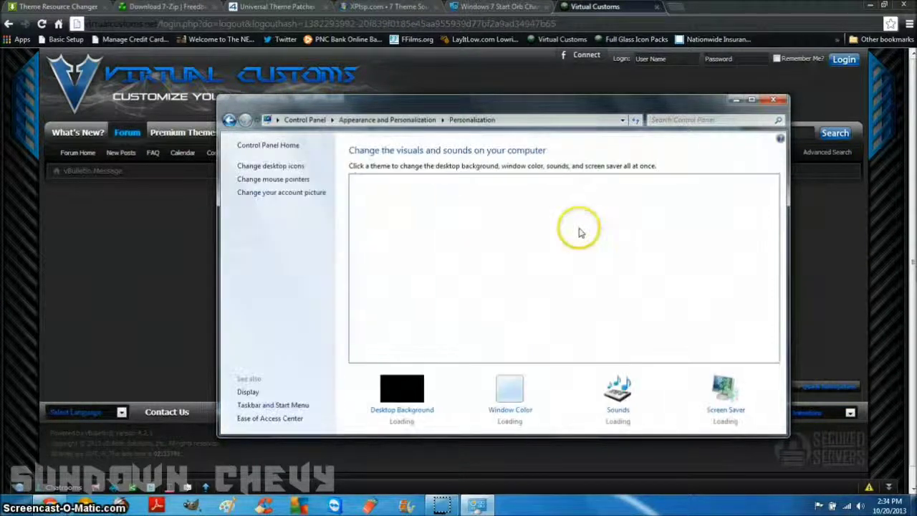
pyautogui.scroll(-5, 591, 231)
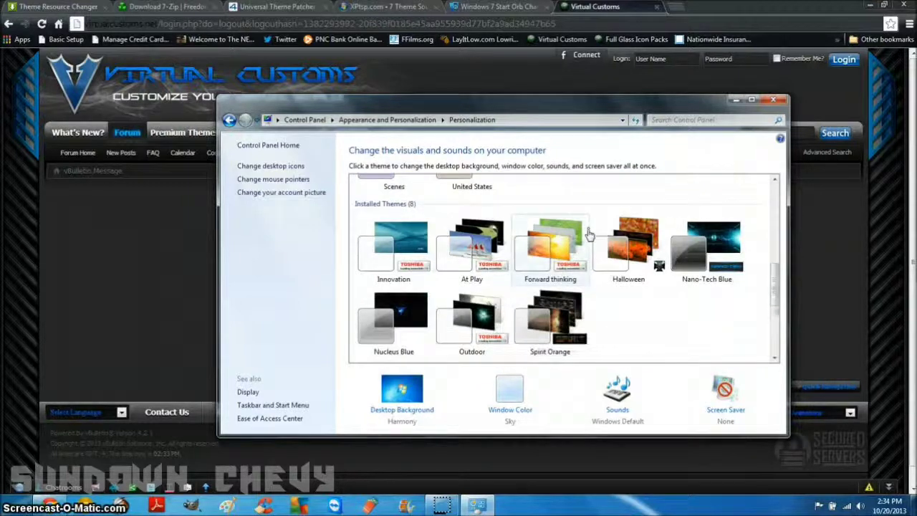
pyautogui.scroll(-2, 589, 233)
pyautogui.click(568, 268)
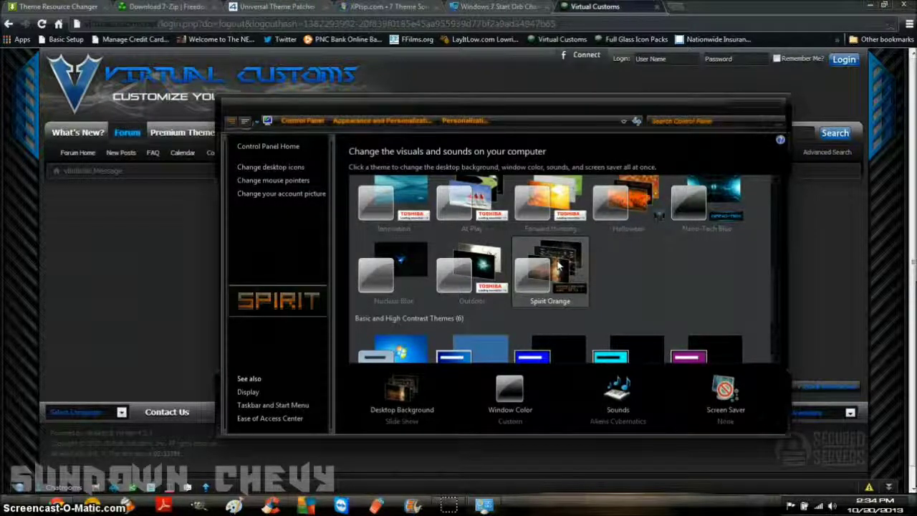
pyautogui.scroll(-1, 605, 269)
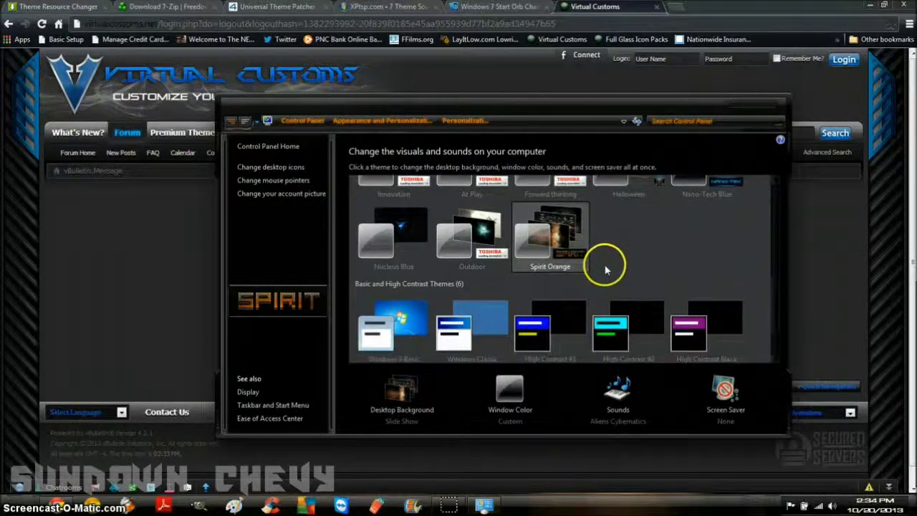
pyautogui.scroll(8, 606, 269)
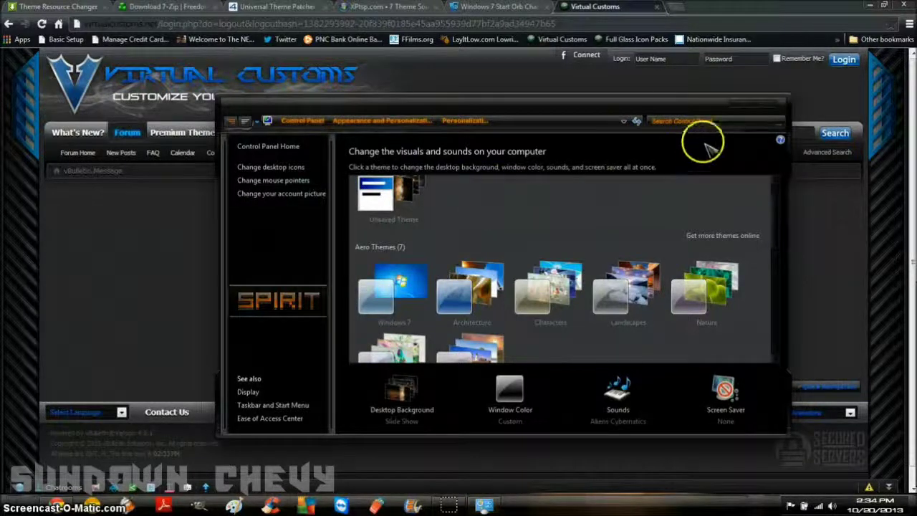
pyautogui.click(773, 106)
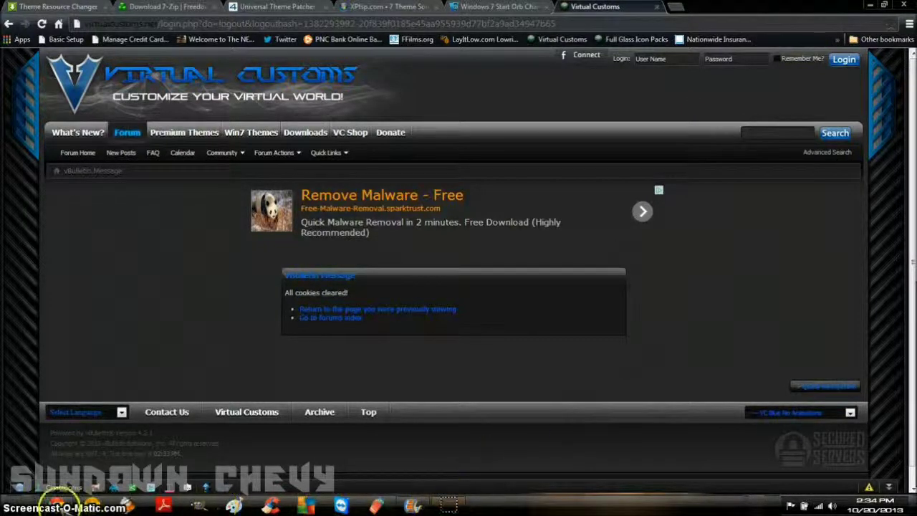
# - Go to the windows tools folder on Google Drive, inspect the contents of the 7tsp_Zero-G_Icons_Theme_Extras archive and close it
pyautogui.click(13, 503)
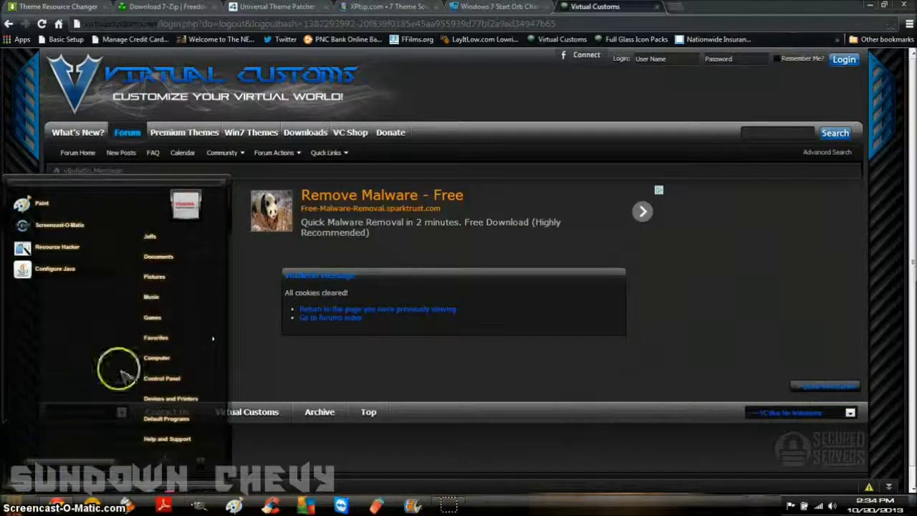
pyautogui.click(157, 256)
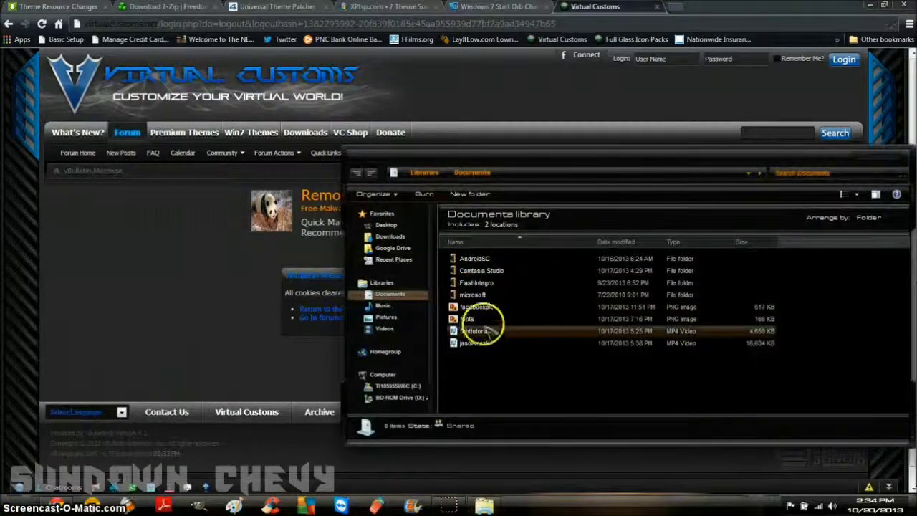
pyautogui.click(416, 251)
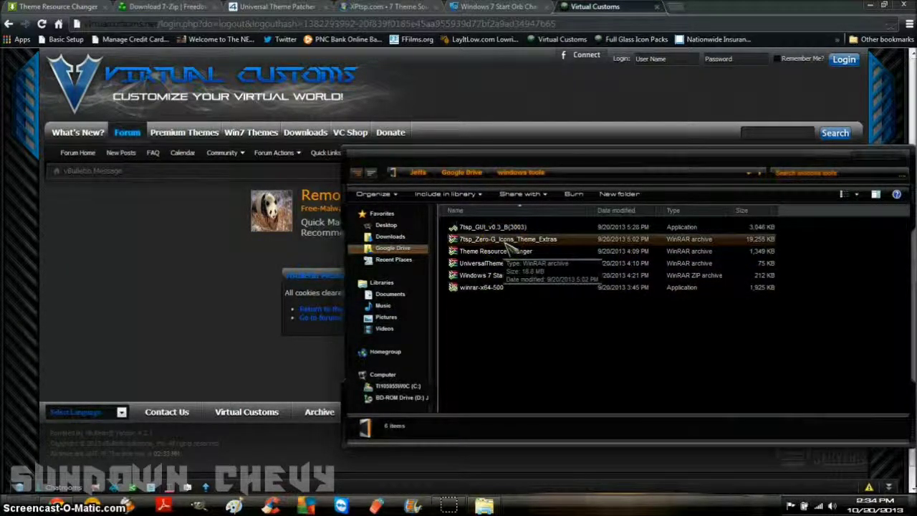
pyautogui.doubleClick(508, 243)
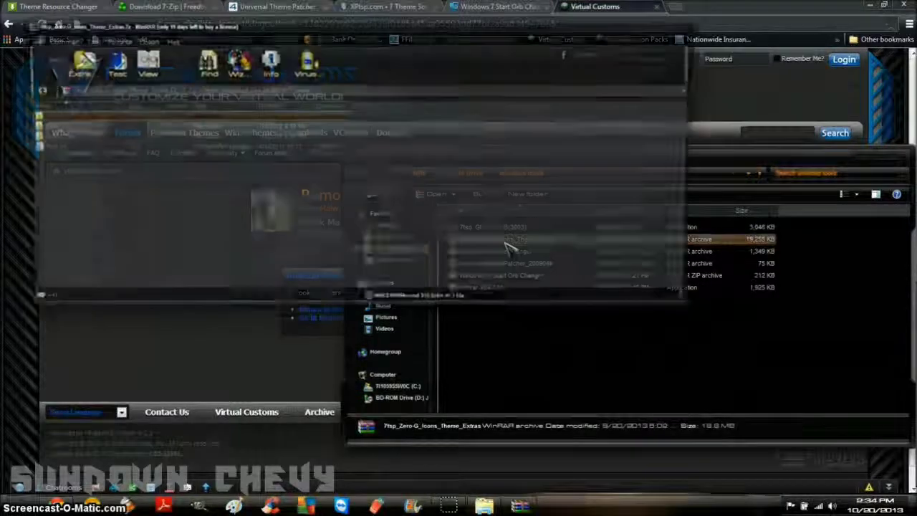
pyautogui.click(67, 127)
pyautogui.doubleClick(68, 129)
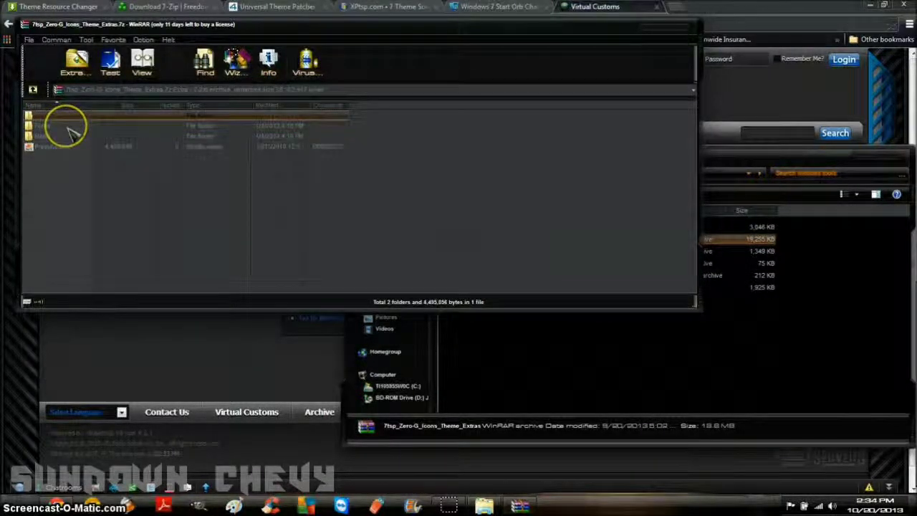
pyautogui.click(679, 23)
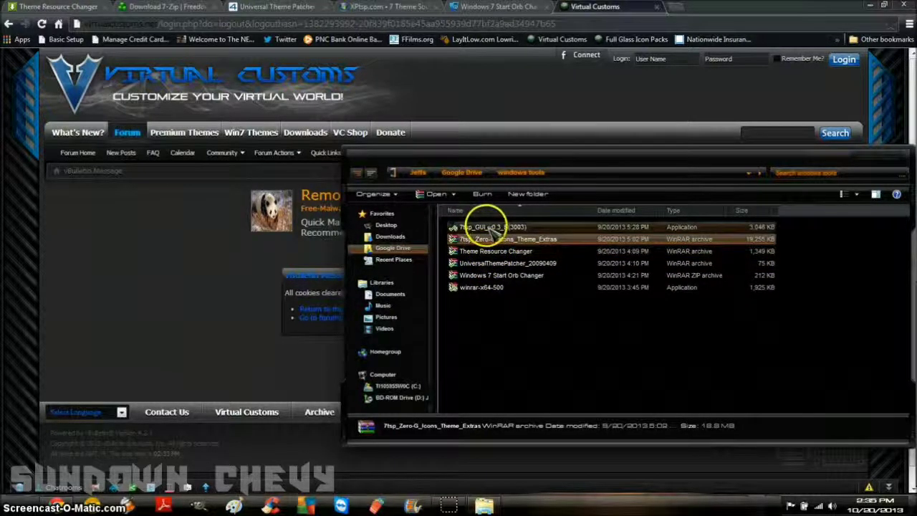
# - Run 7tsp_GUI_v0.3_B(3003), allowing the unverified publisher, and place the Se7en Theme Source Patcher window beside the tools file list
pyautogui.doubleClick(491, 227)
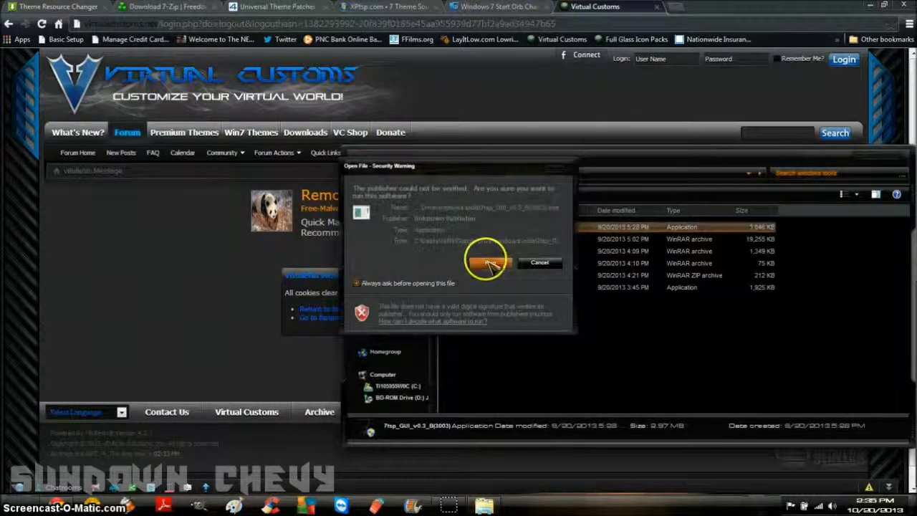
pyautogui.click(491, 263)
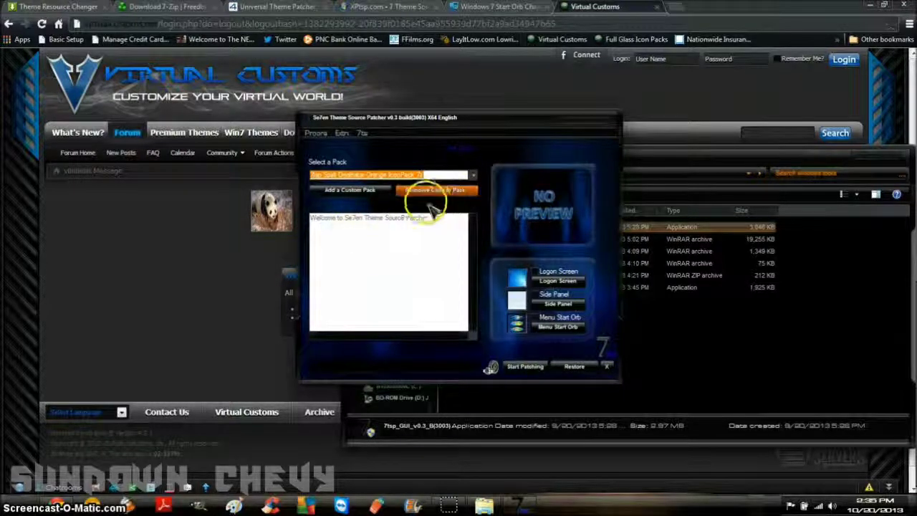
pyautogui.moveTo(521, 117); pyautogui.dragTo(322, 124)
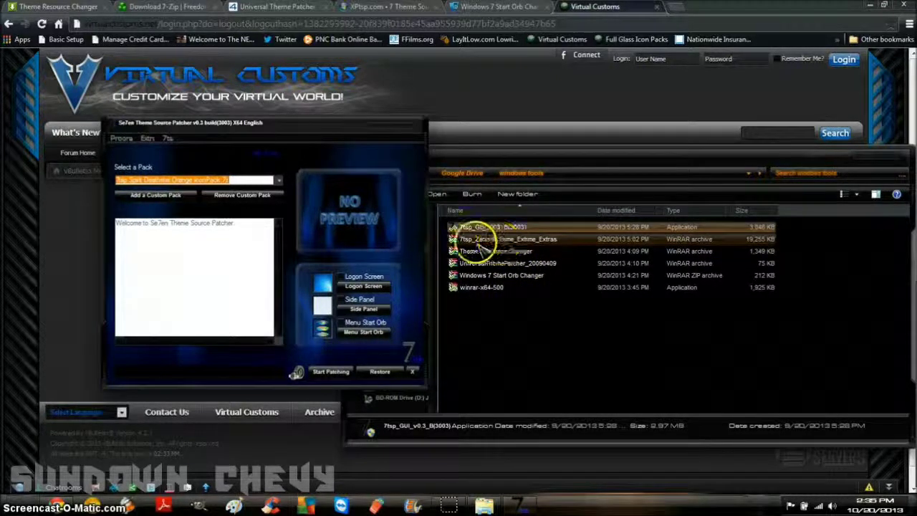
# - Preview the 7tsp_Zero-G_Icons_Theme_Extras.7z pack in the patcher, and select 7tsp Spirit Deathstar Orange IconPack.7z as the pack to install
pyautogui.click(278, 179)
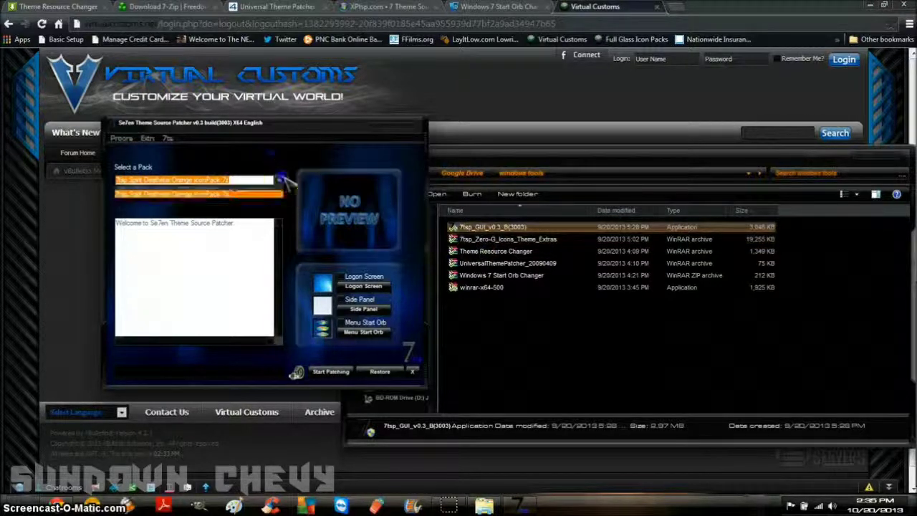
pyautogui.click(214, 190)
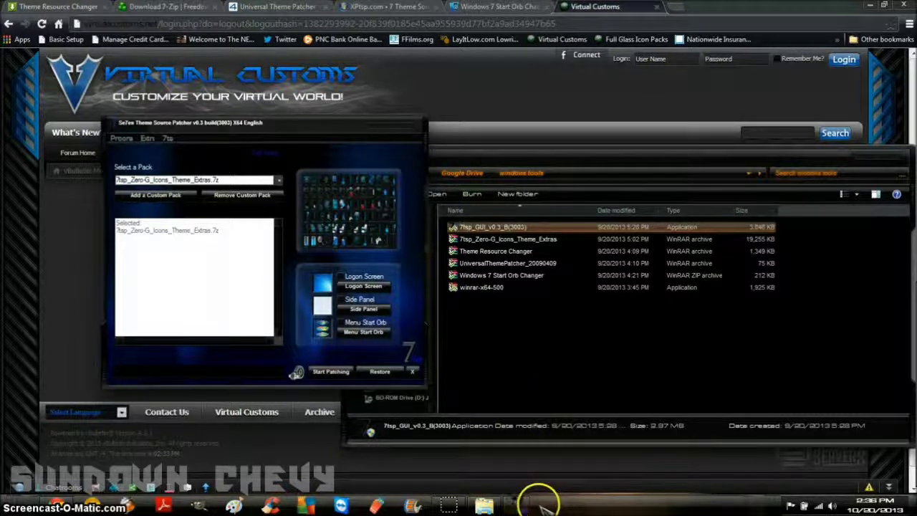
pyautogui.click(279, 180)
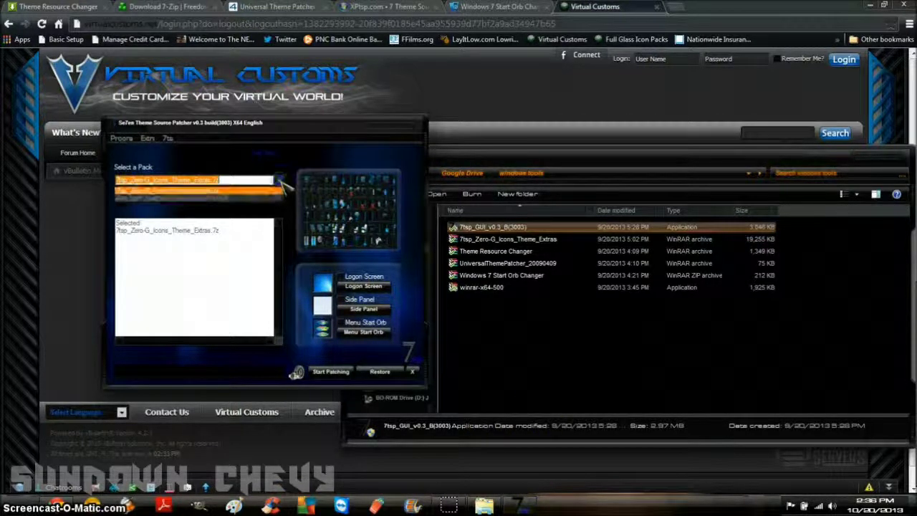
pyautogui.click(213, 200)
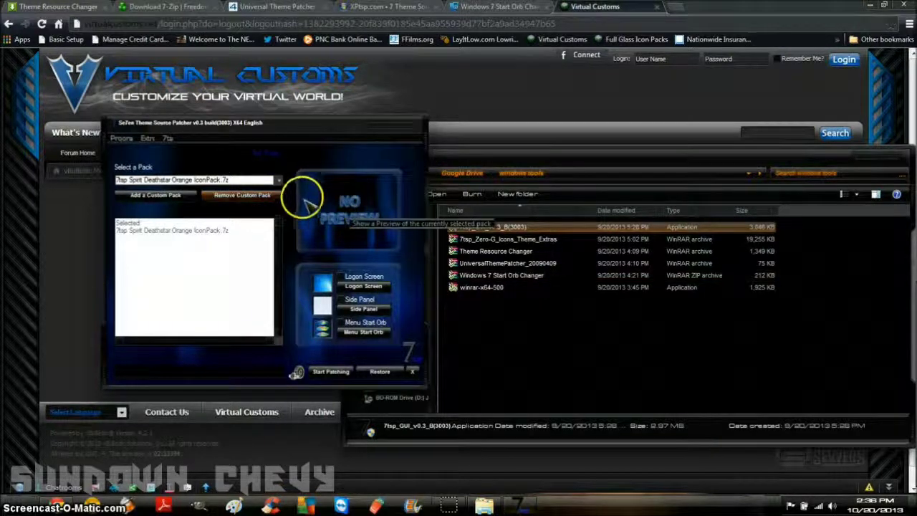
pyautogui.click(170, 200)
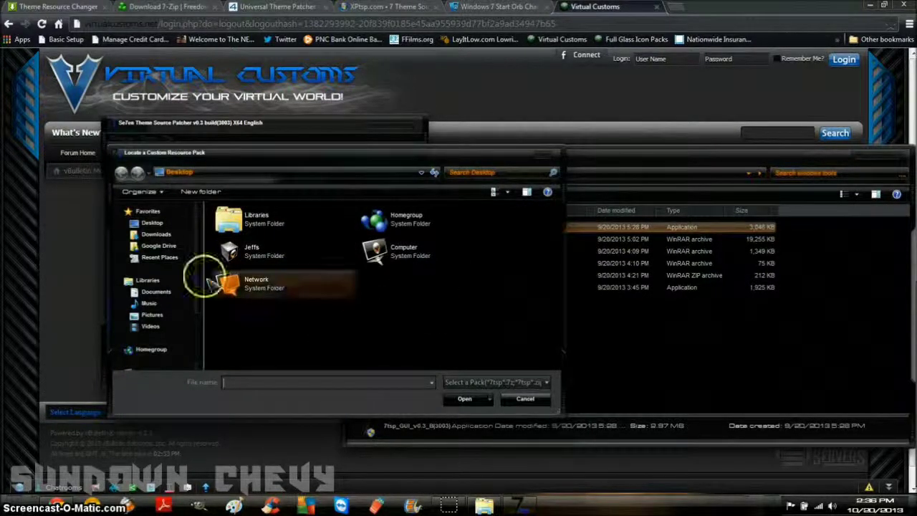
pyautogui.click(542, 154)
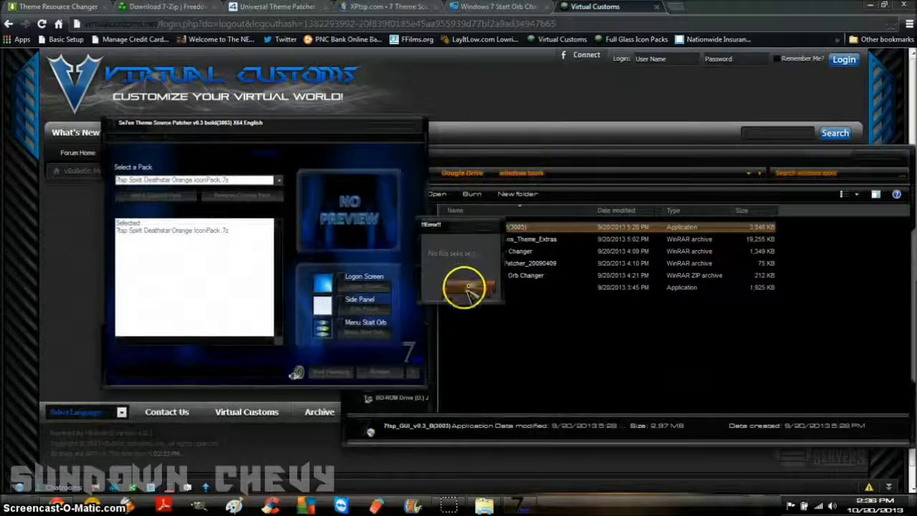
pyautogui.click(470, 286)
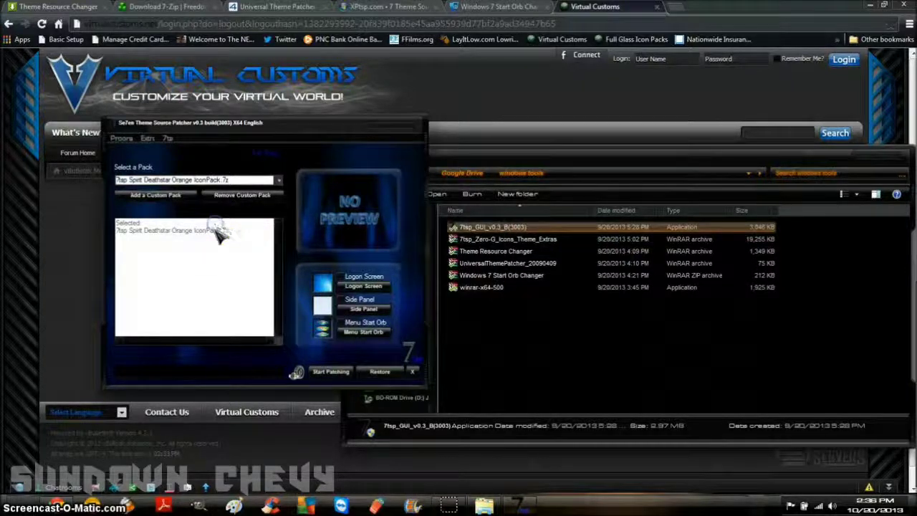
# - Patch the system with 7tsp Spirit Deathstar Orange IconPack.7z with a restore point enabled, and close the tools folder and the patcher
pyautogui.click(330, 371)
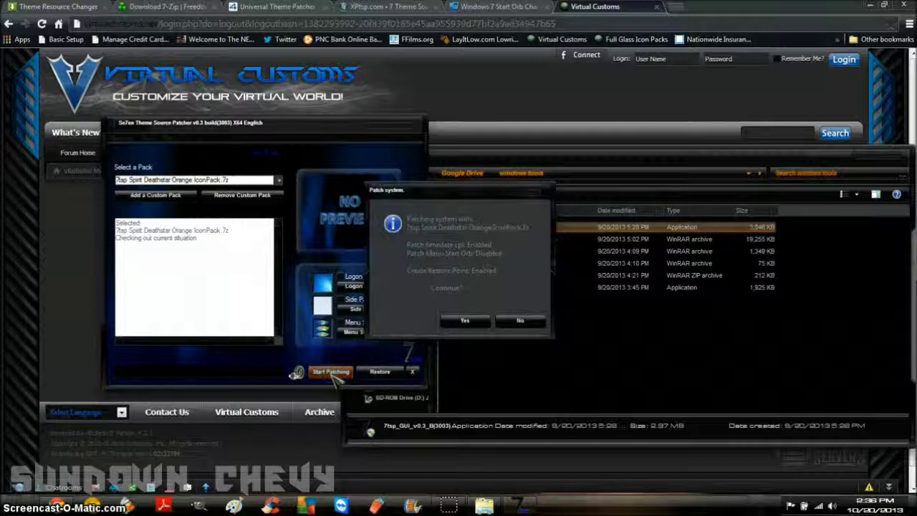
pyautogui.click(467, 322)
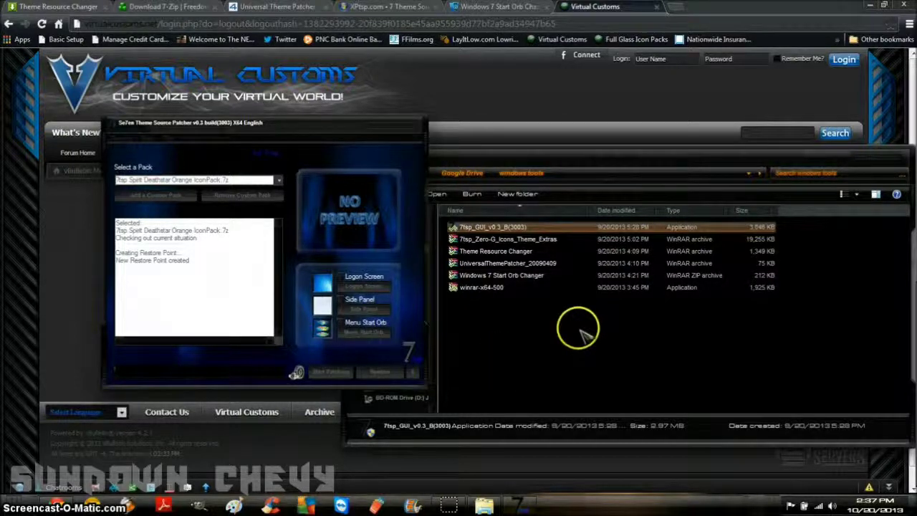
pyautogui.click(893, 158)
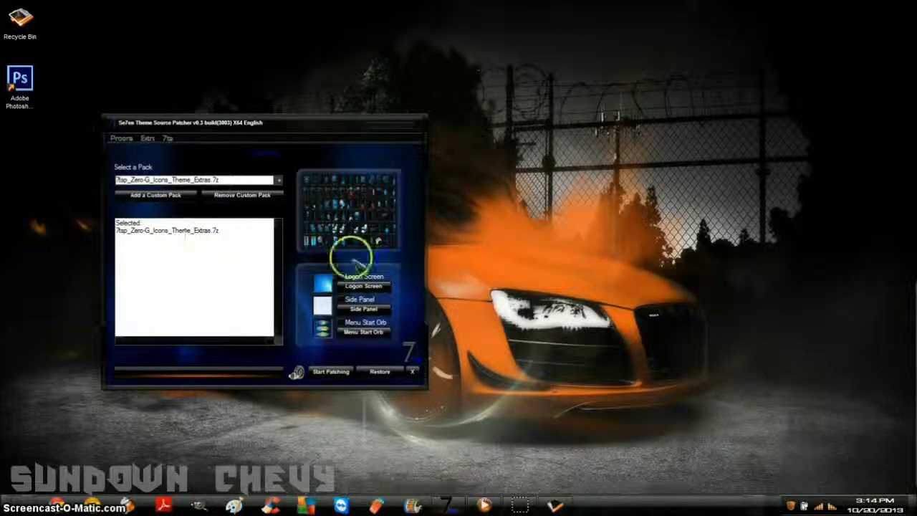
pyautogui.click(362, 309)
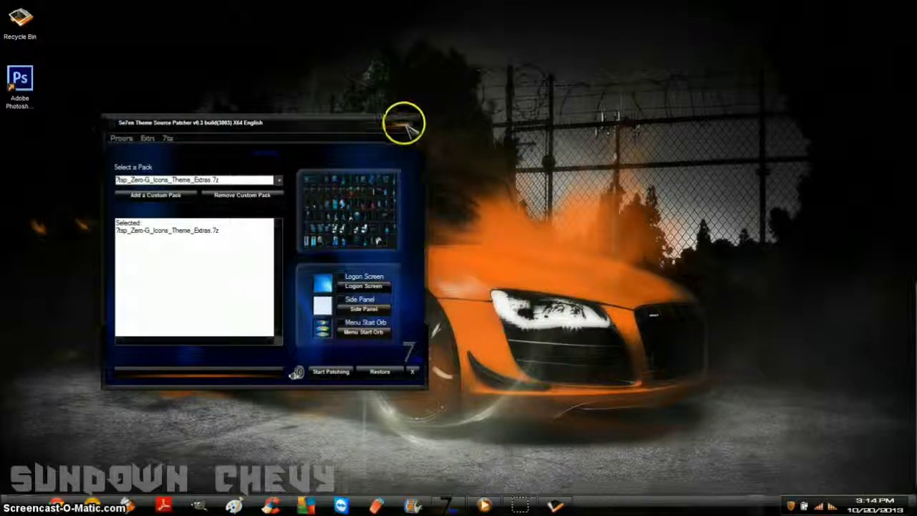
pyautogui.click(405, 127)
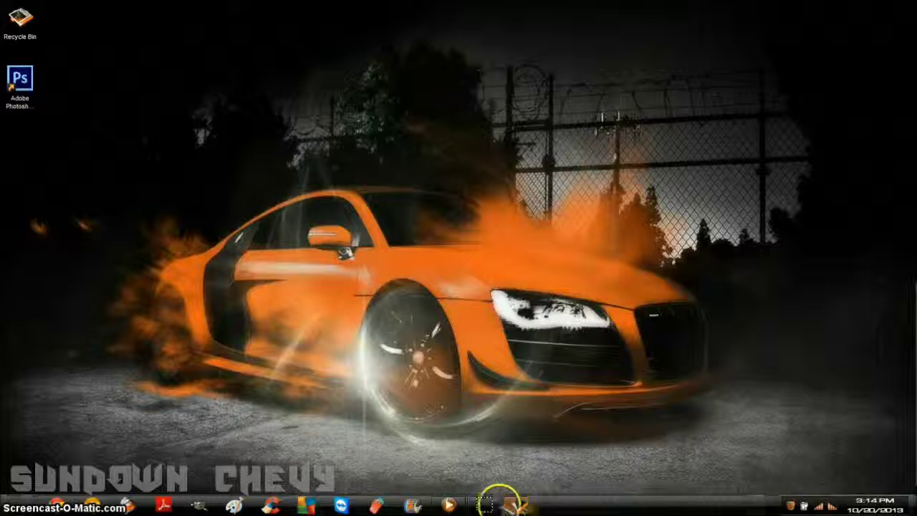
# - Inspect the new icons in the Documents library and the Control Panel, closing each window after viewing
pyautogui.click(8, 506)
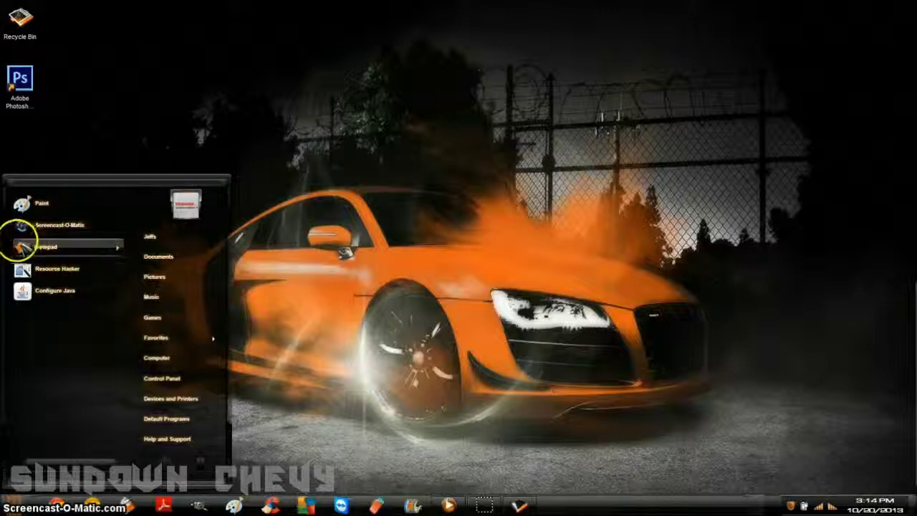
pyautogui.click(172, 255)
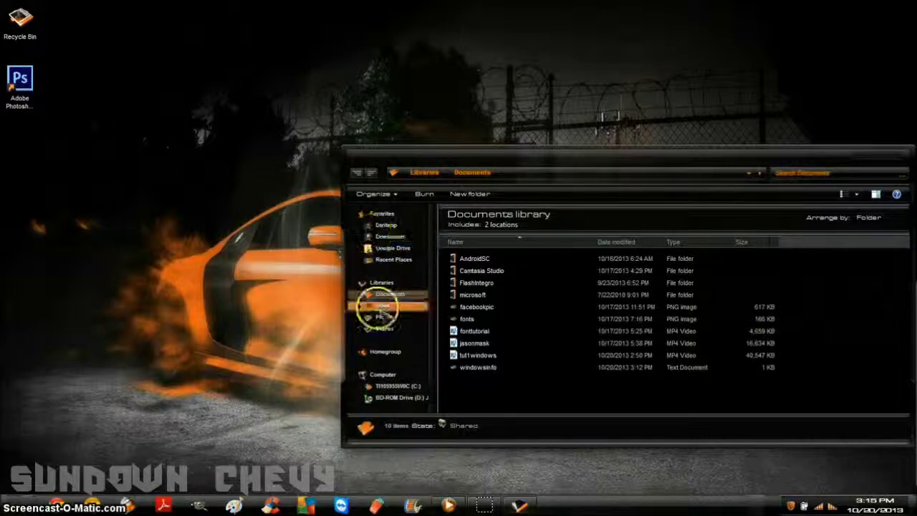
pyautogui.click(890, 151)
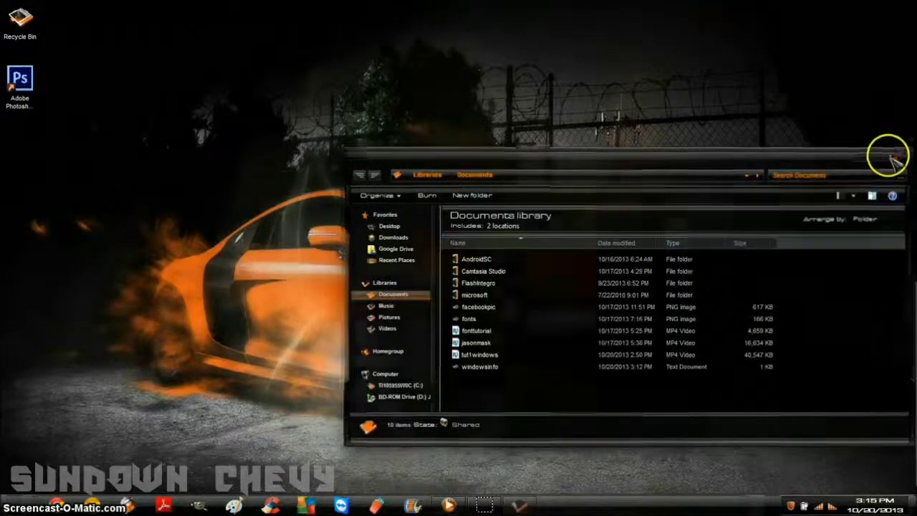
pyautogui.click(21, 501)
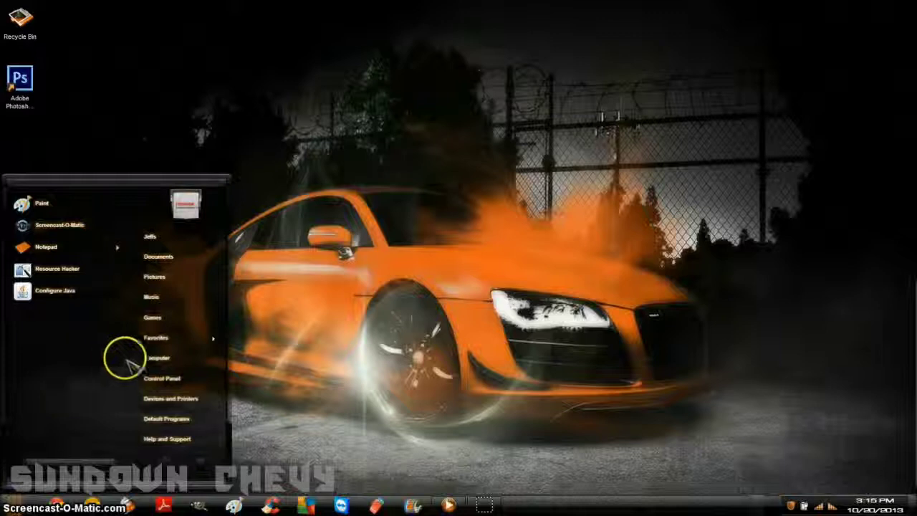
pyautogui.click(147, 376)
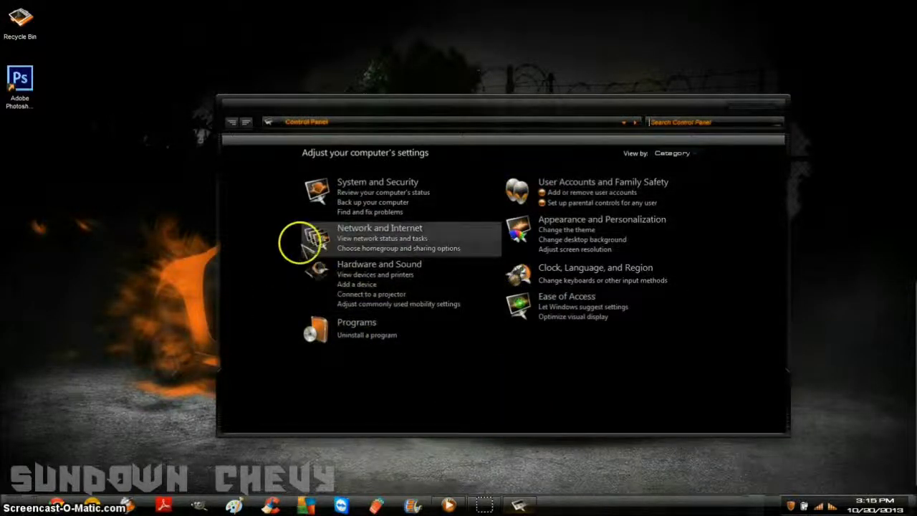
pyautogui.click(768, 98)
# - View the Music library and the clock's calendar with the new theme and icons, closing both
pyautogui.click(9, 503)
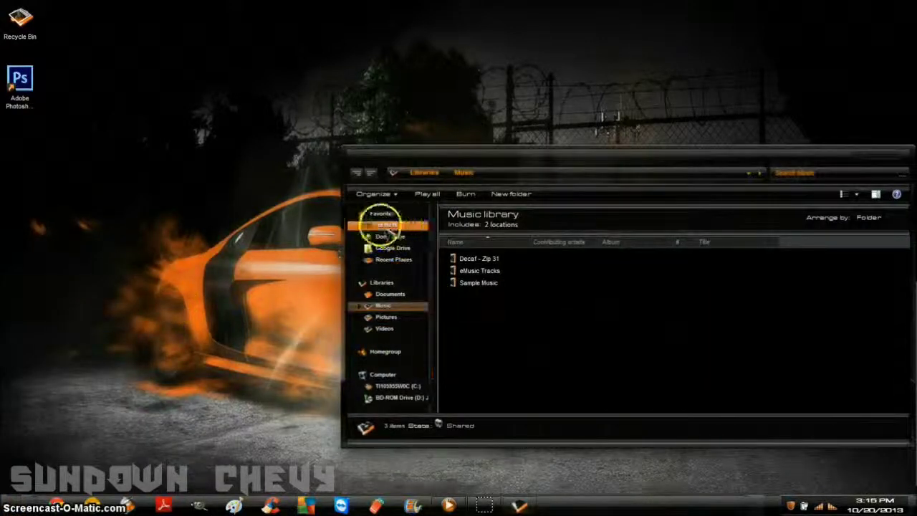
pyautogui.click(893, 156)
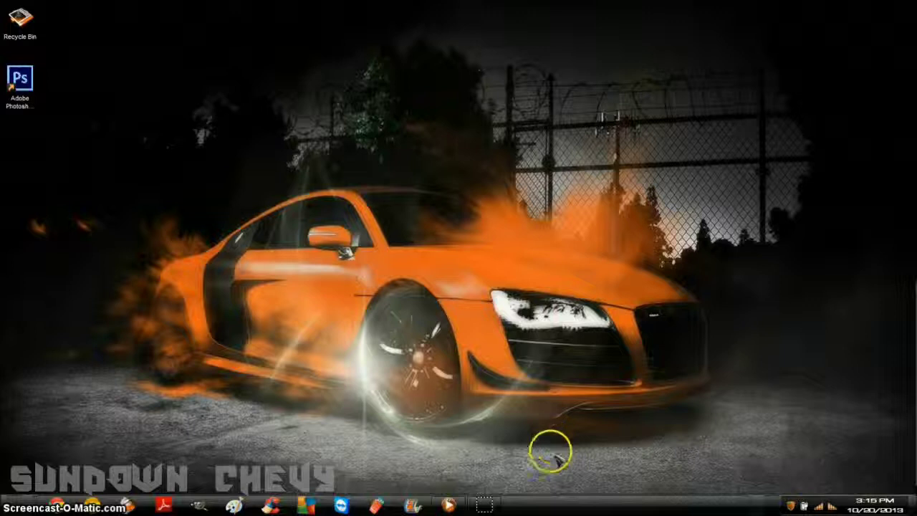
pyautogui.click(869, 506)
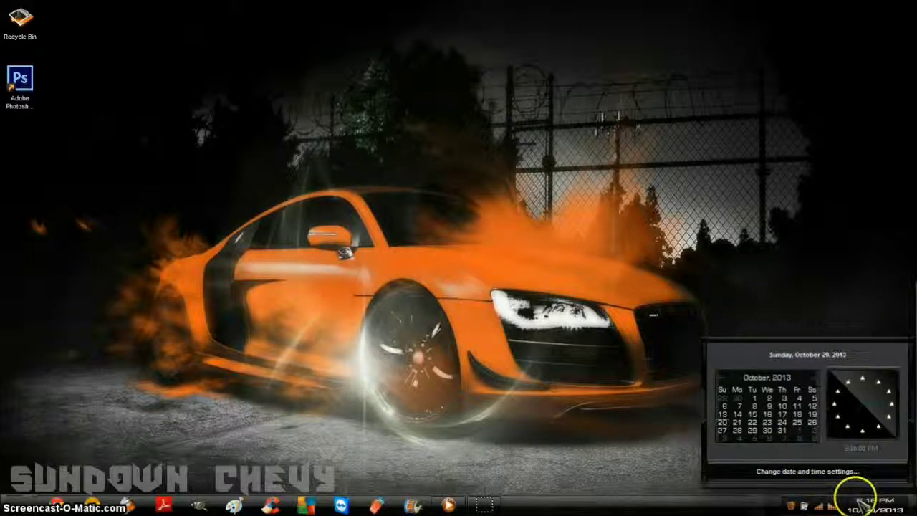
pyautogui.click(626, 290)
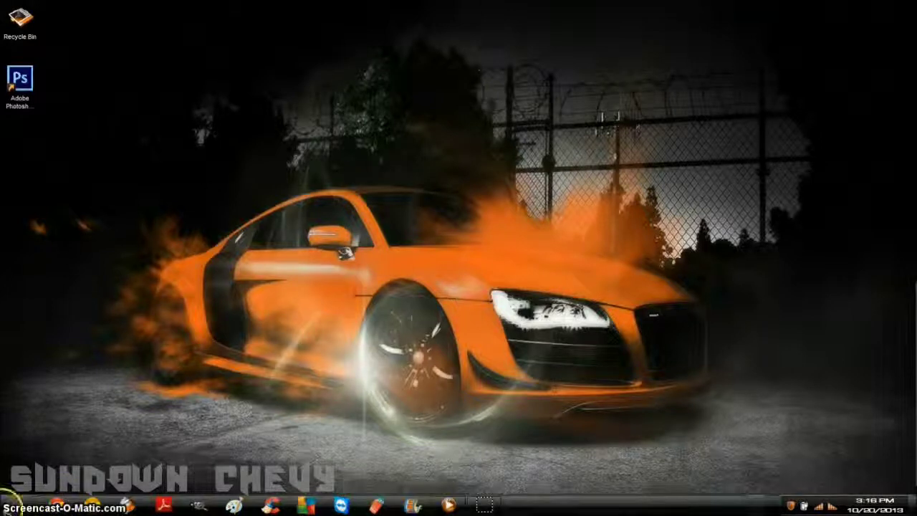
# - Look through the full list of installed programs in the Start menu to examine the themed icons, and close it
pyautogui.click(13, 503)
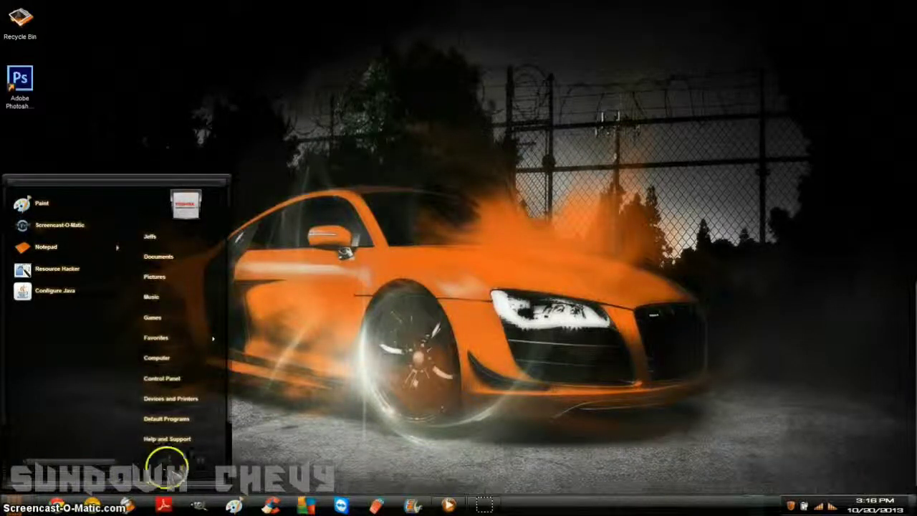
pyautogui.click(72, 462)
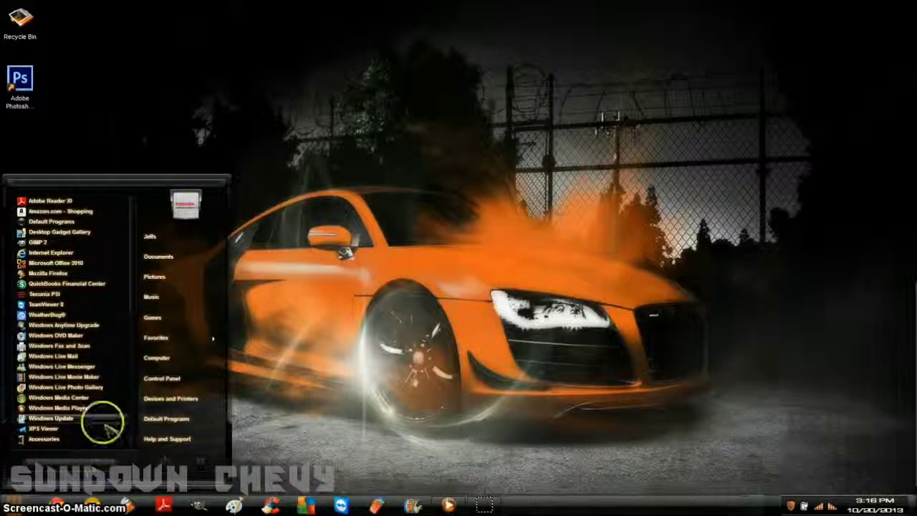
pyautogui.scroll(-5, 63, 294)
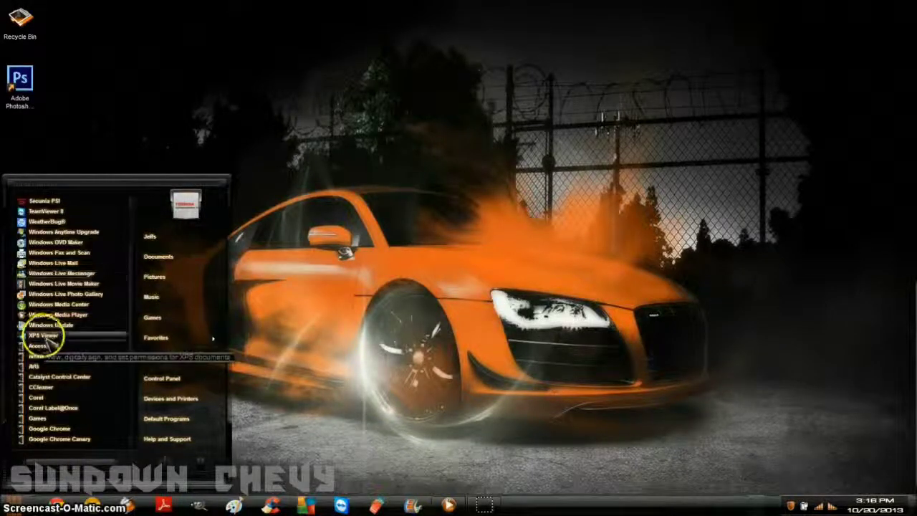
pyautogui.scroll(-3, 48, 302)
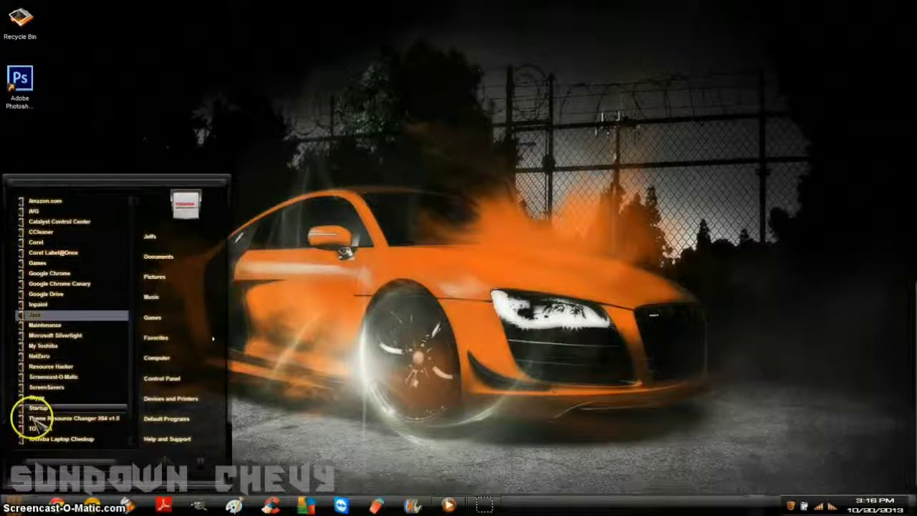
pyautogui.scroll(-2, 39, 426)
pyautogui.scroll(9, 39, 439)
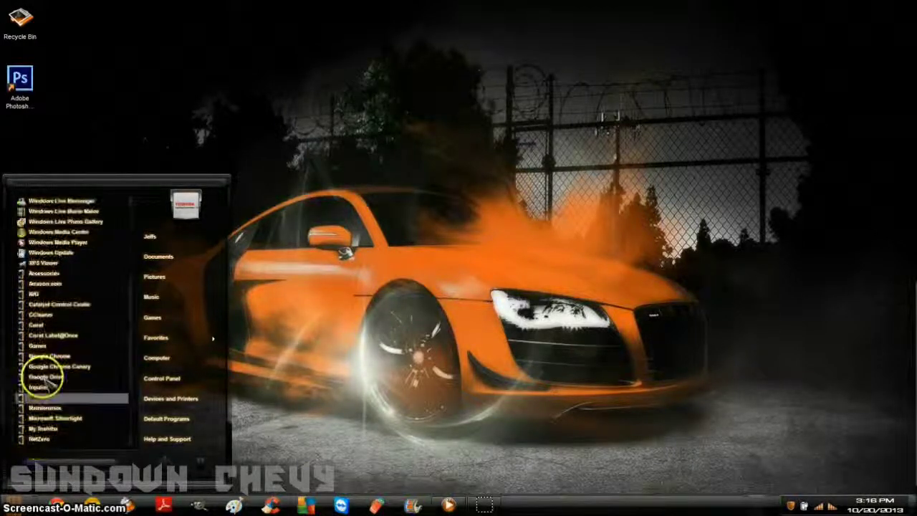
pyautogui.moveTo(136, 286); pyautogui.dragTo(136, 258)
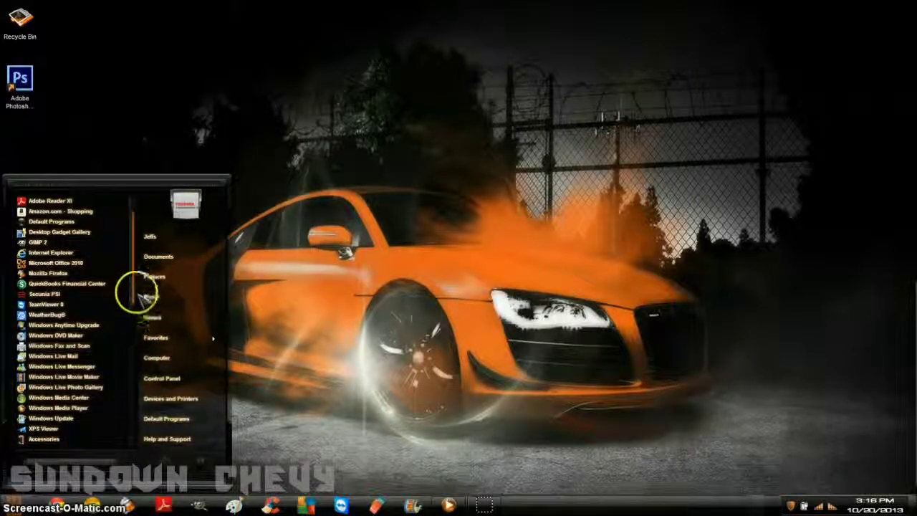
pyautogui.moveTo(134, 289); pyautogui.dragTo(148, 274)
pyautogui.click(356, 271)
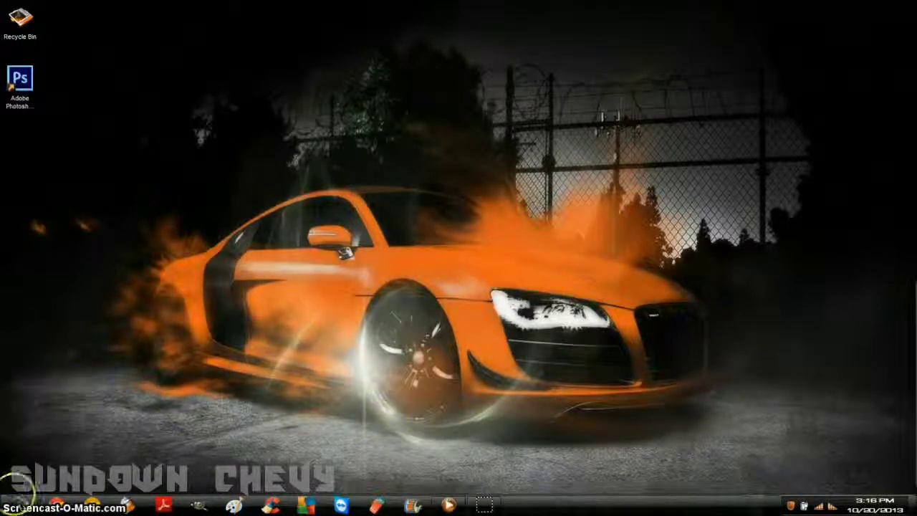
# - Open the Documents library and go to the windows tools folder on Google Drive to review the theming tools
pyautogui.click(15, 506)
pyautogui.click(172, 257)
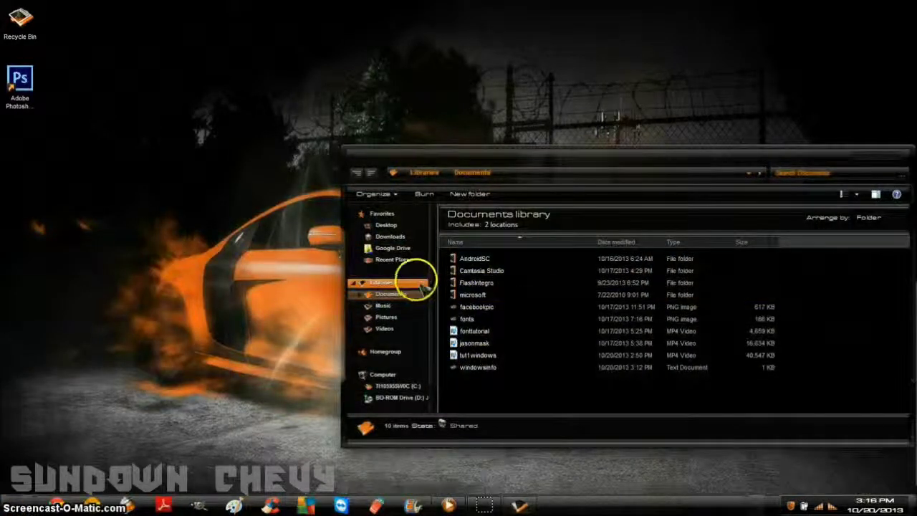
pyautogui.click(395, 247)
pyautogui.doubleClick(685, 265)
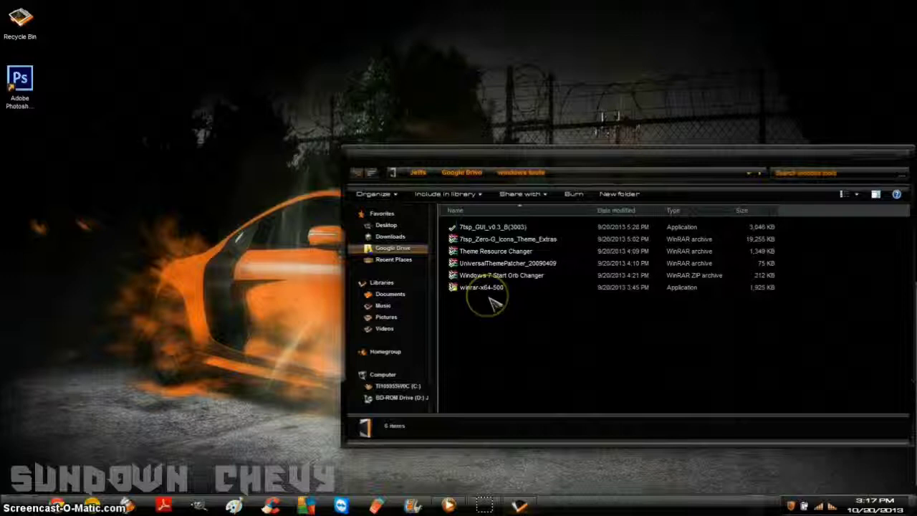
# - Switch to the Downloads folder and review the downloaded icon pack and theme archives
pyautogui.click(394, 237)
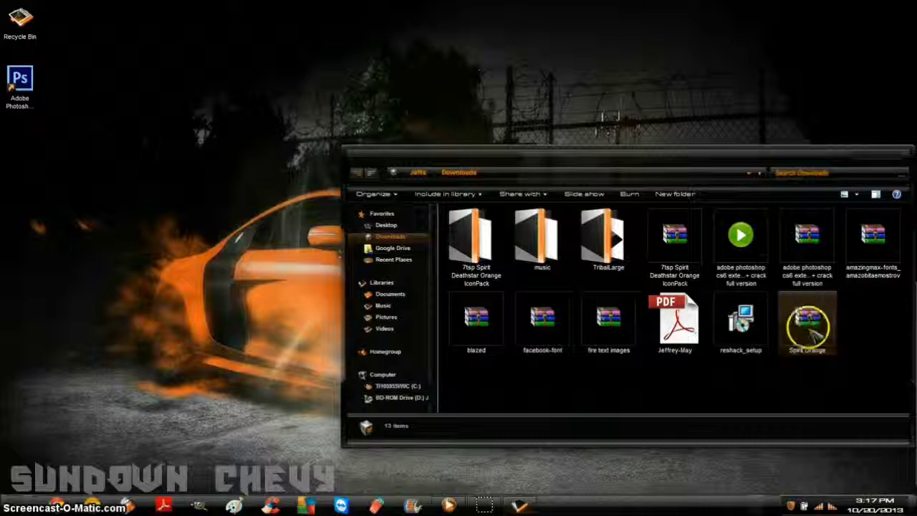
pyautogui.click(715, 261)
pyautogui.click(678, 369)
pyautogui.click(542, 375)
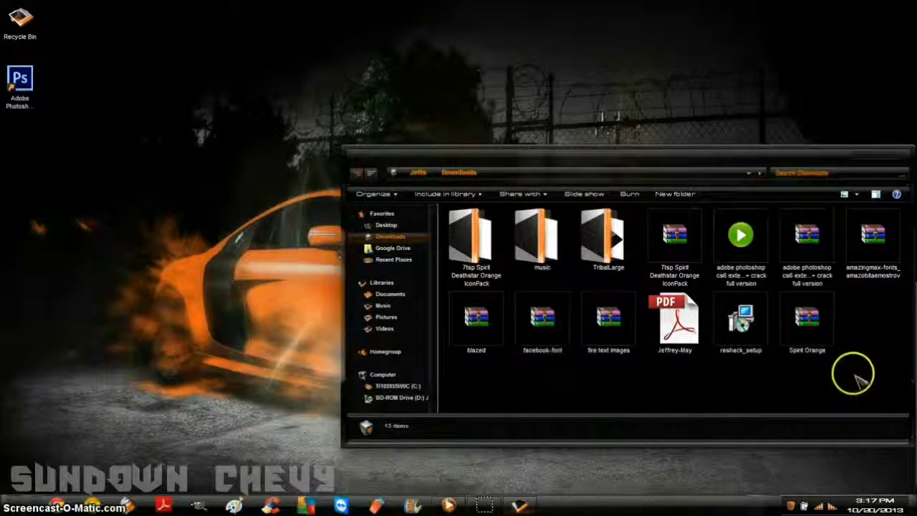
# - Open the Spirit Orange archive from Downloads and go to its Spirit Orange\Theme folder
pyautogui.click(814, 326)
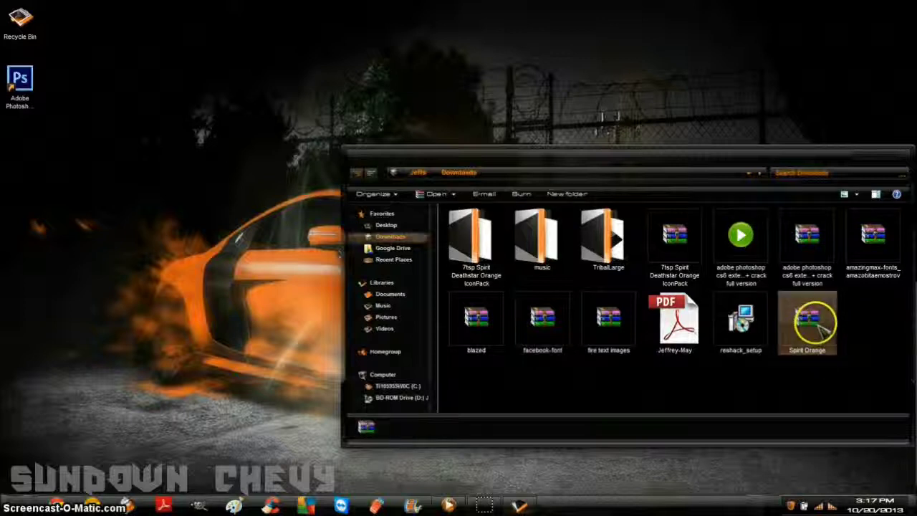
pyautogui.click(880, 328)
pyautogui.doubleClick(817, 316)
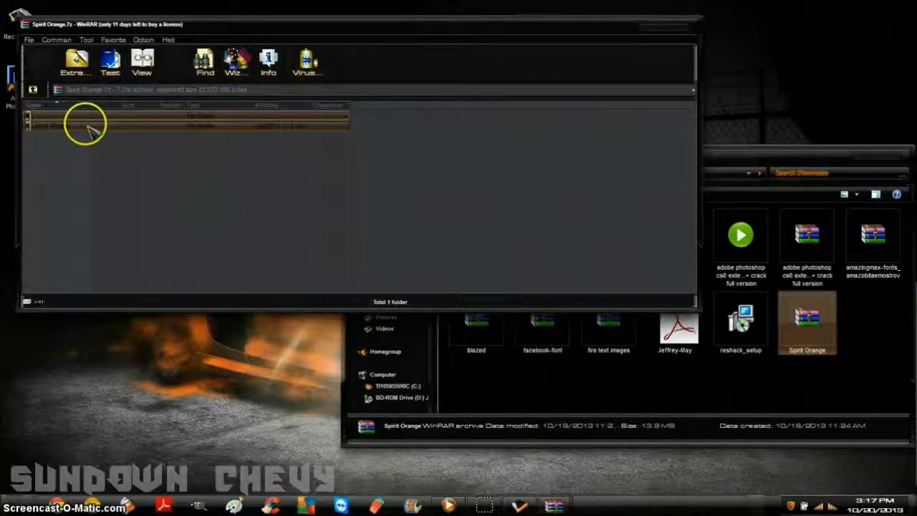
pyautogui.doubleClick(64, 126)
pyautogui.click(57, 137)
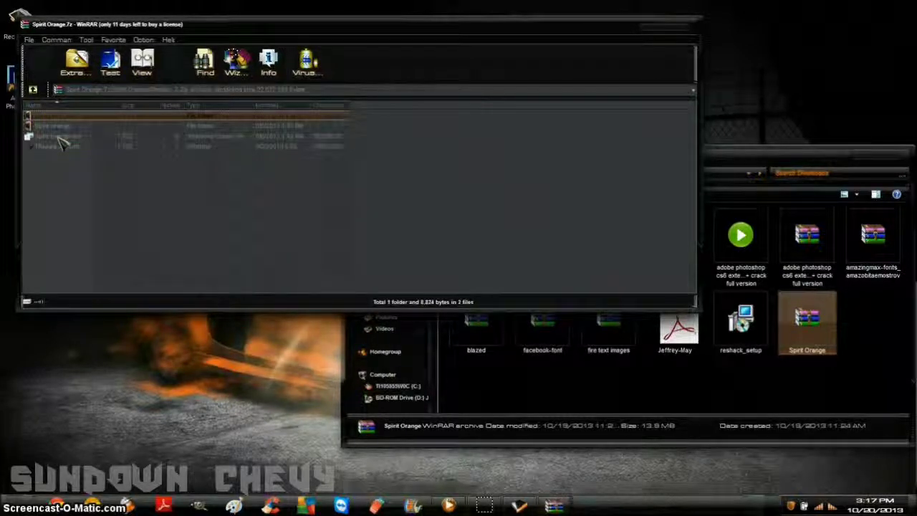
pyautogui.doubleClick(60, 138)
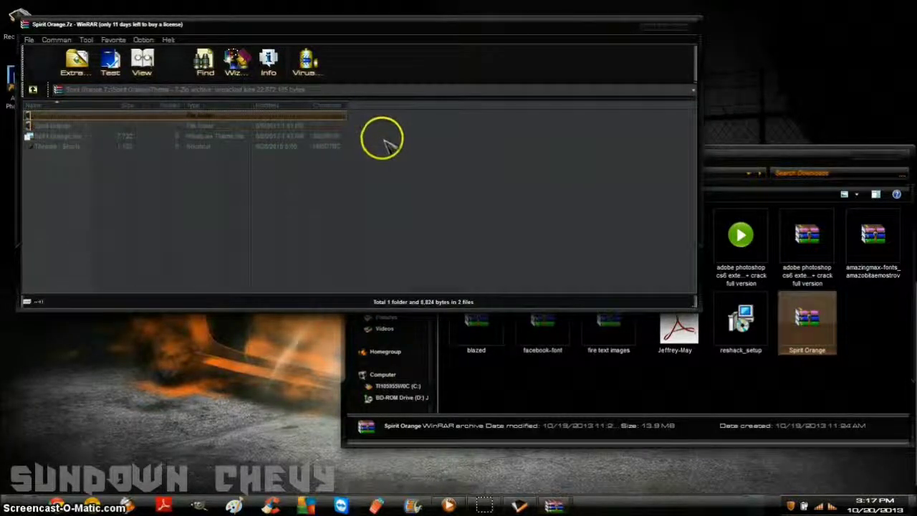
# - Close the duplicate archive window and place the one showing the Theme folder in clear view
pyautogui.moveTo(377, 27); pyautogui.dragTo(589, 159)
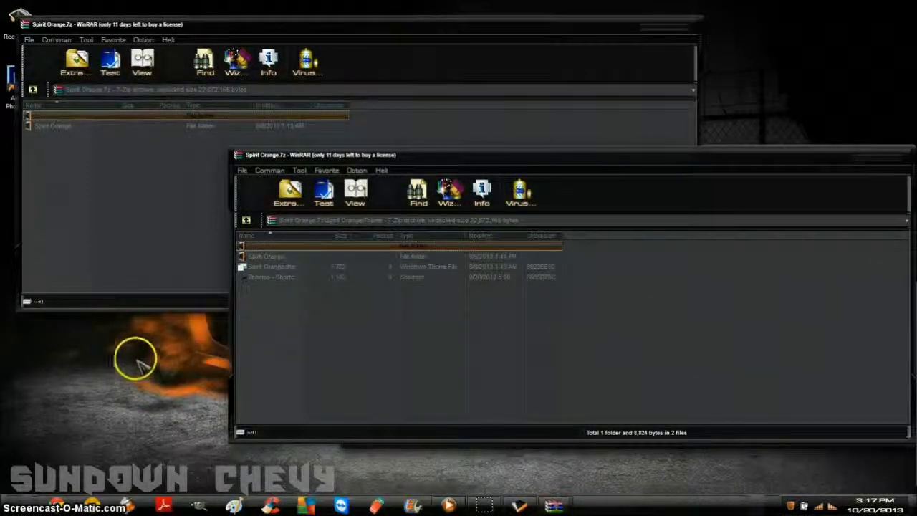
pyautogui.click(682, 27)
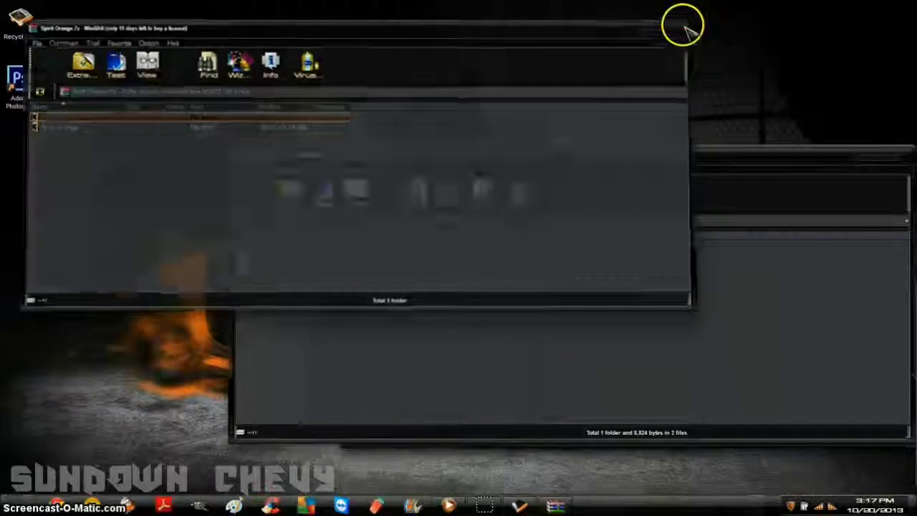
pyautogui.moveTo(601, 151); pyautogui.dragTo(567, 89)
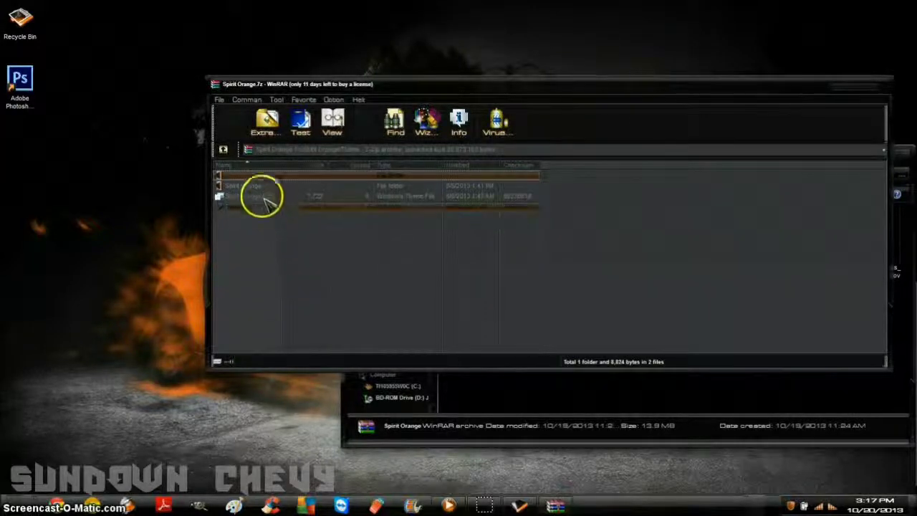
# - Open the C:\Windows\Resources\Themes folder and move its window in front of the Spirit Orange archive window
pyautogui.click(13, 503)
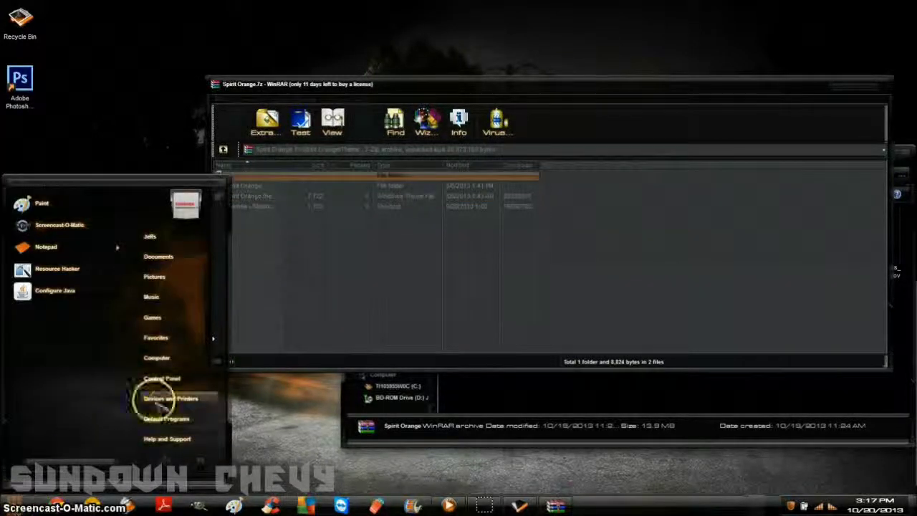
pyautogui.click(157, 357)
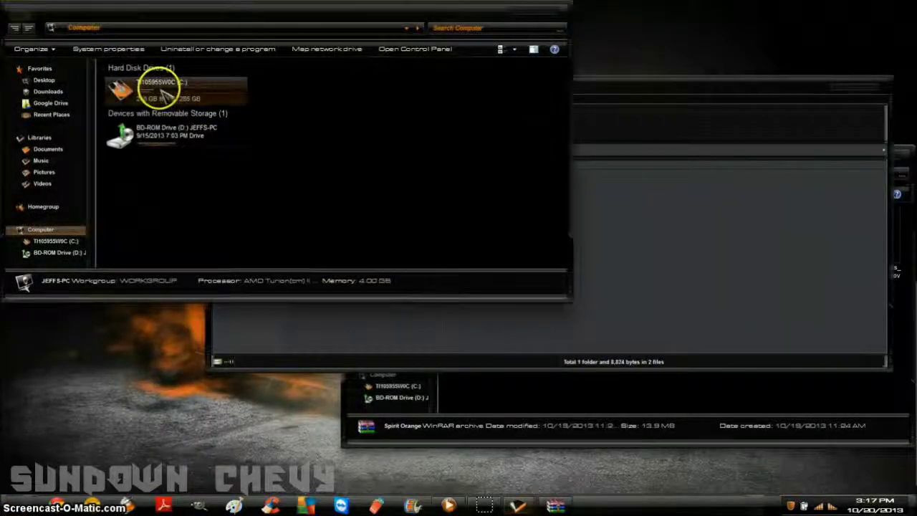
pyautogui.doubleClick(166, 84)
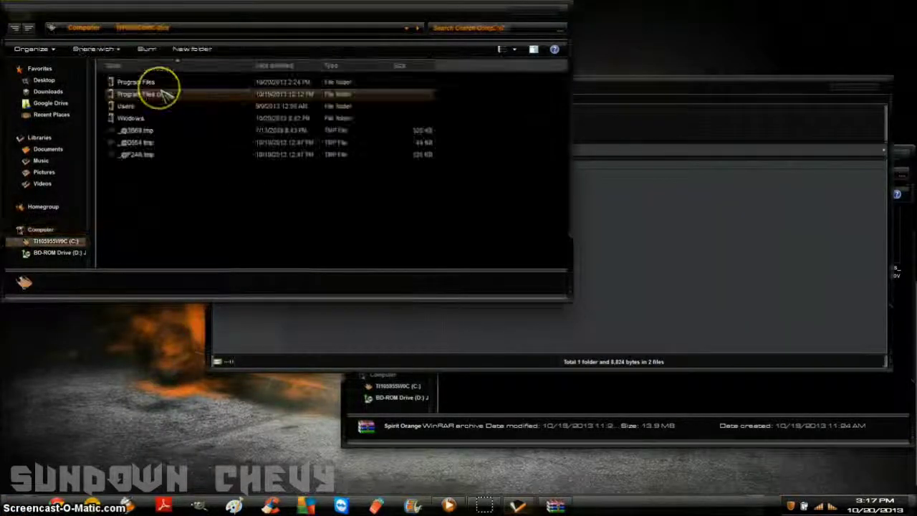
pyautogui.doubleClick(135, 119)
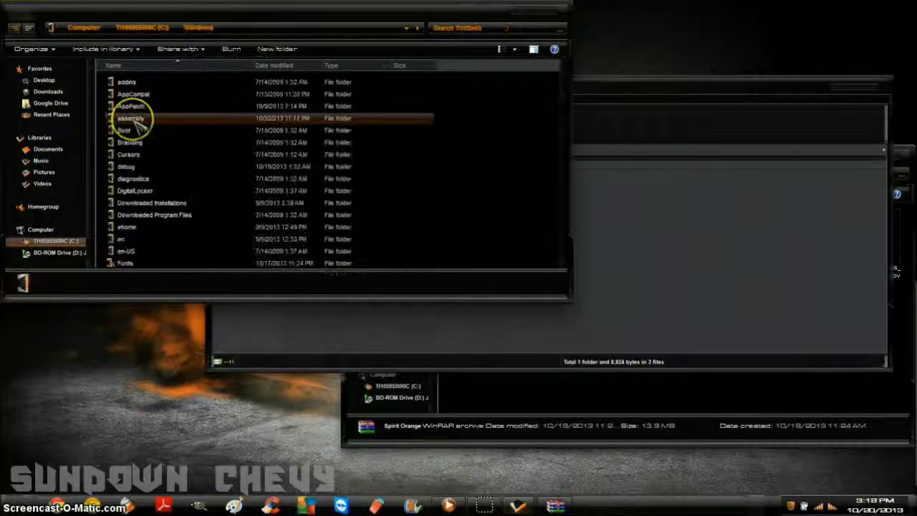
pyautogui.scroll(-3, 144, 164)
pyautogui.scroll(-5, 152, 204)
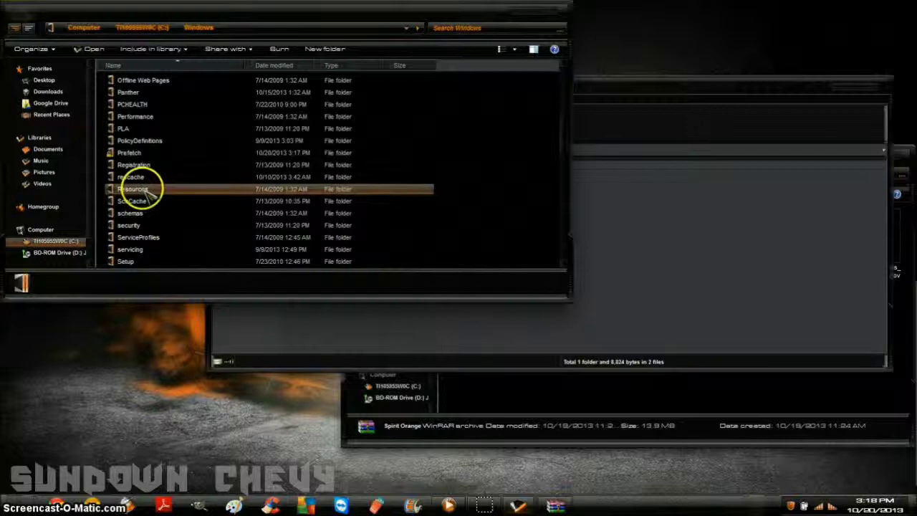
pyautogui.doubleClick(143, 190)
pyautogui.doubleClick(132, 97)
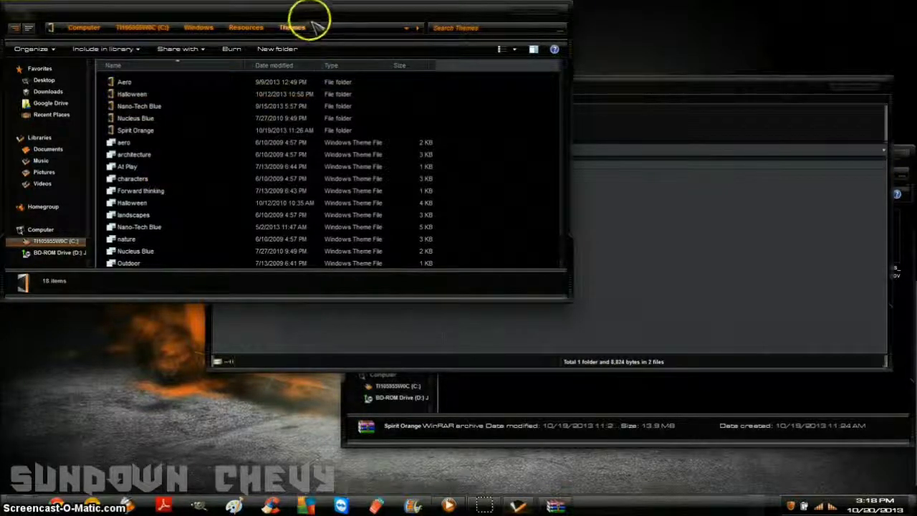
pyautogui.moveTo(312, 18); pyautogui.dragTo(446, 237)
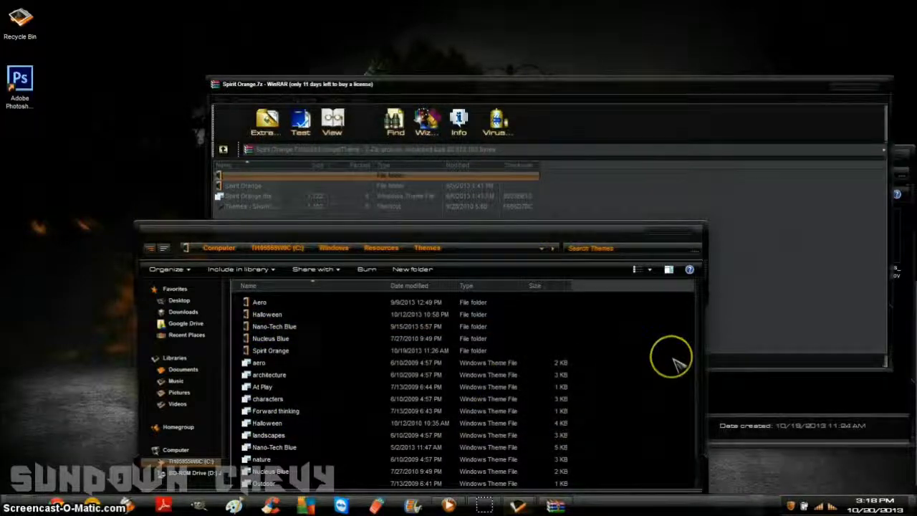
pyautogui.moveTo(621, 219); pyautogui.dragTo(636, 161)
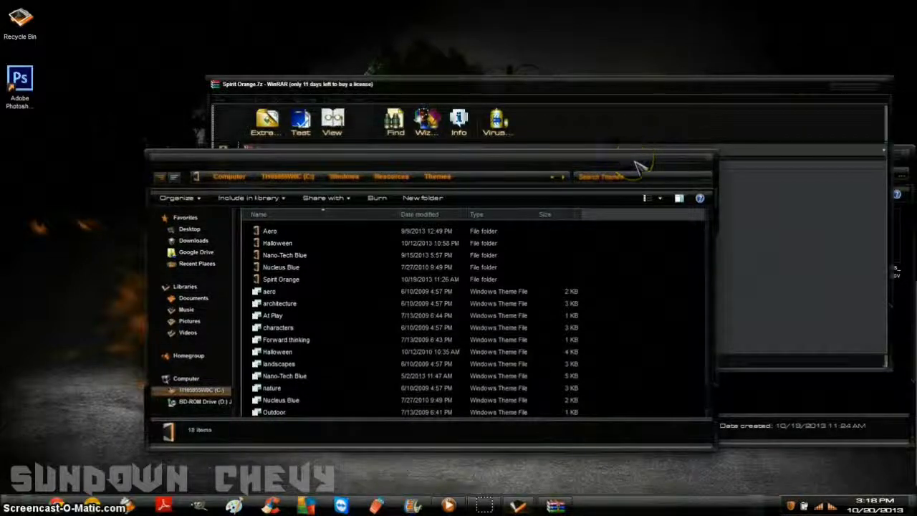
# - Locate the Spirit Orange folder and the Spirit Orange theme file in the Themes folder
pyautogui.click(294, 279)
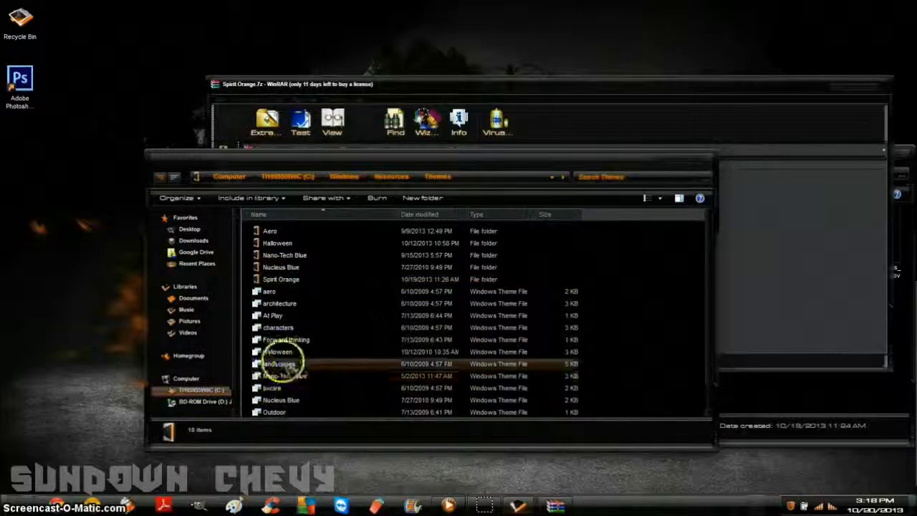
pyautogui.scroll(-1, 280, 358)
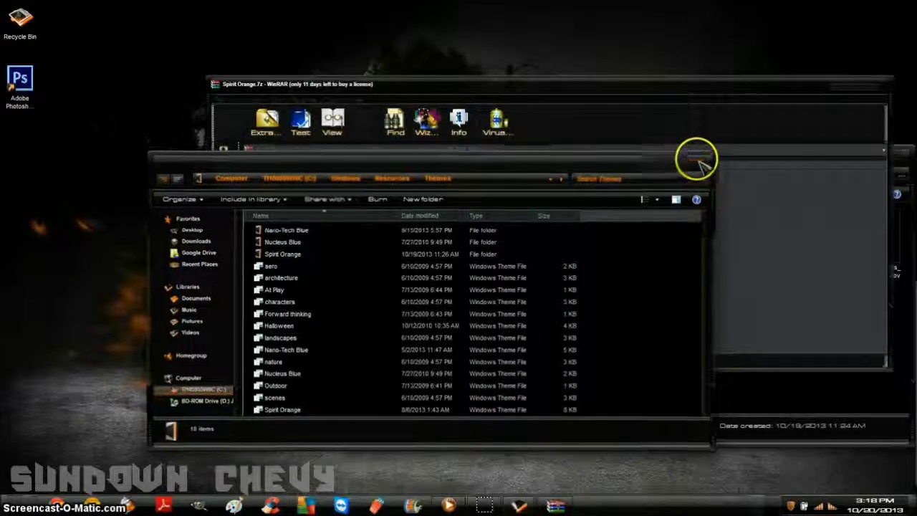
# - Close the Themes folder, the Spirit Orange archive and the Downloads folder to clear the desktop
pyautogui.click(702, 157)
pyautogui.click(876, 86)
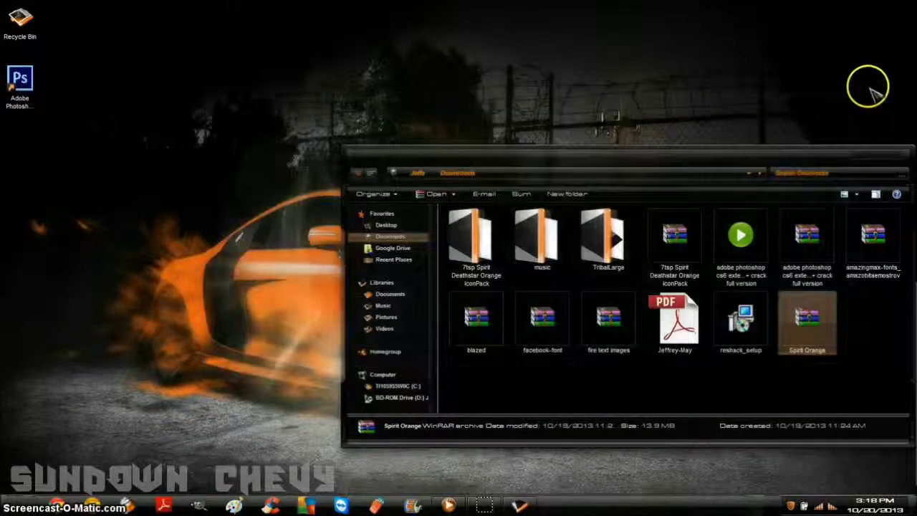
pyautogui.moveTo(639, 152); pyautogui.dragTo(477, 157)
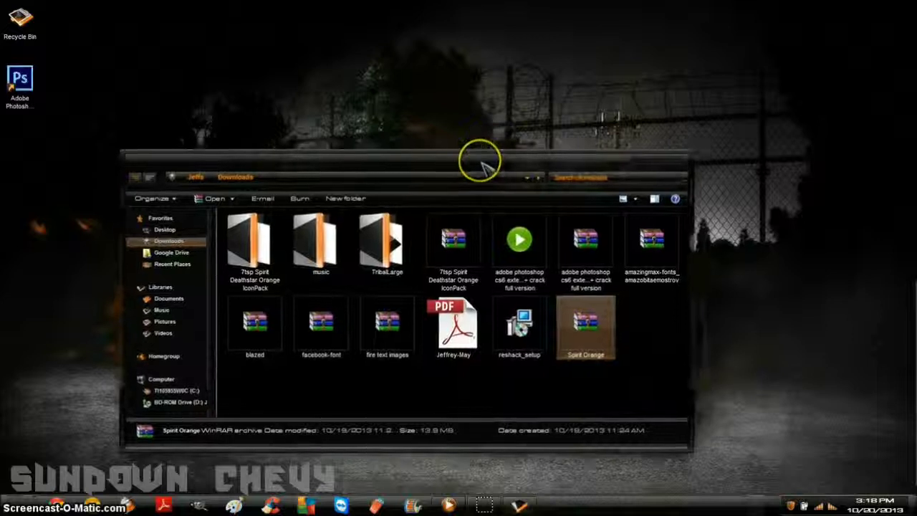
pyautogui.click(667, 159)
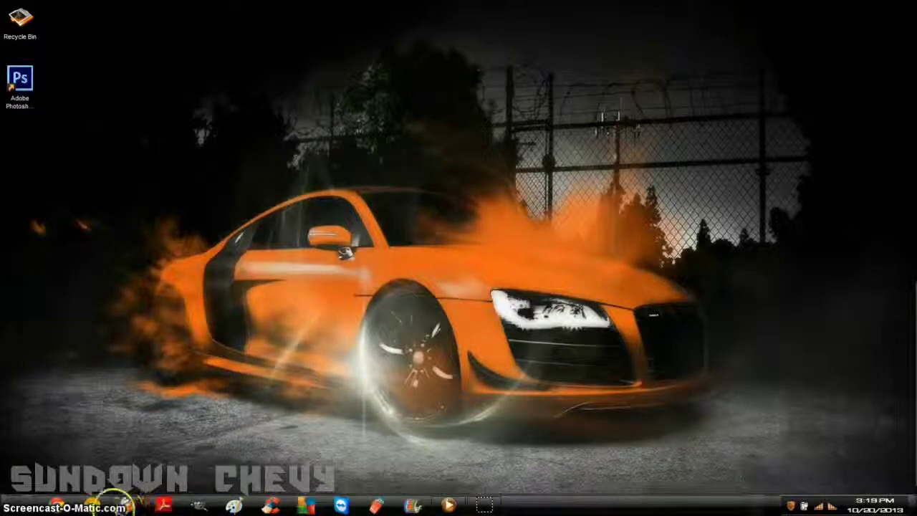
pyautogui.moveTo(487, 498)
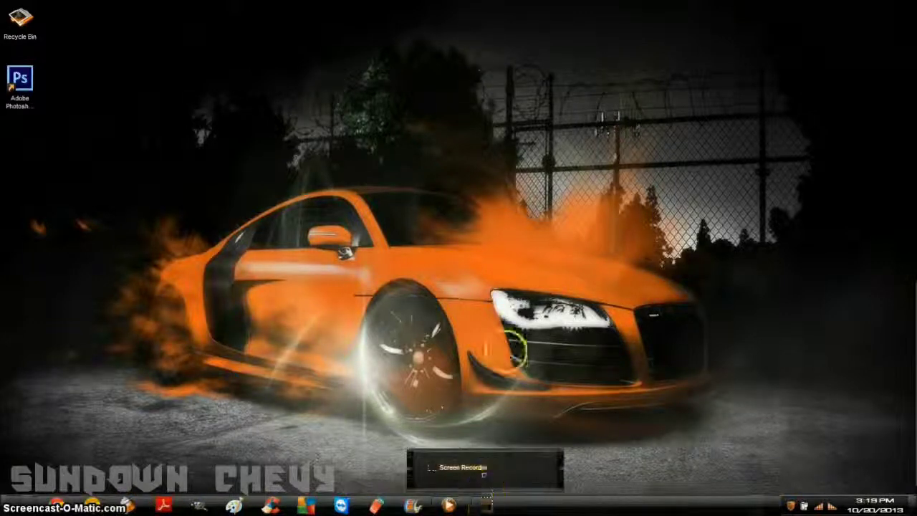